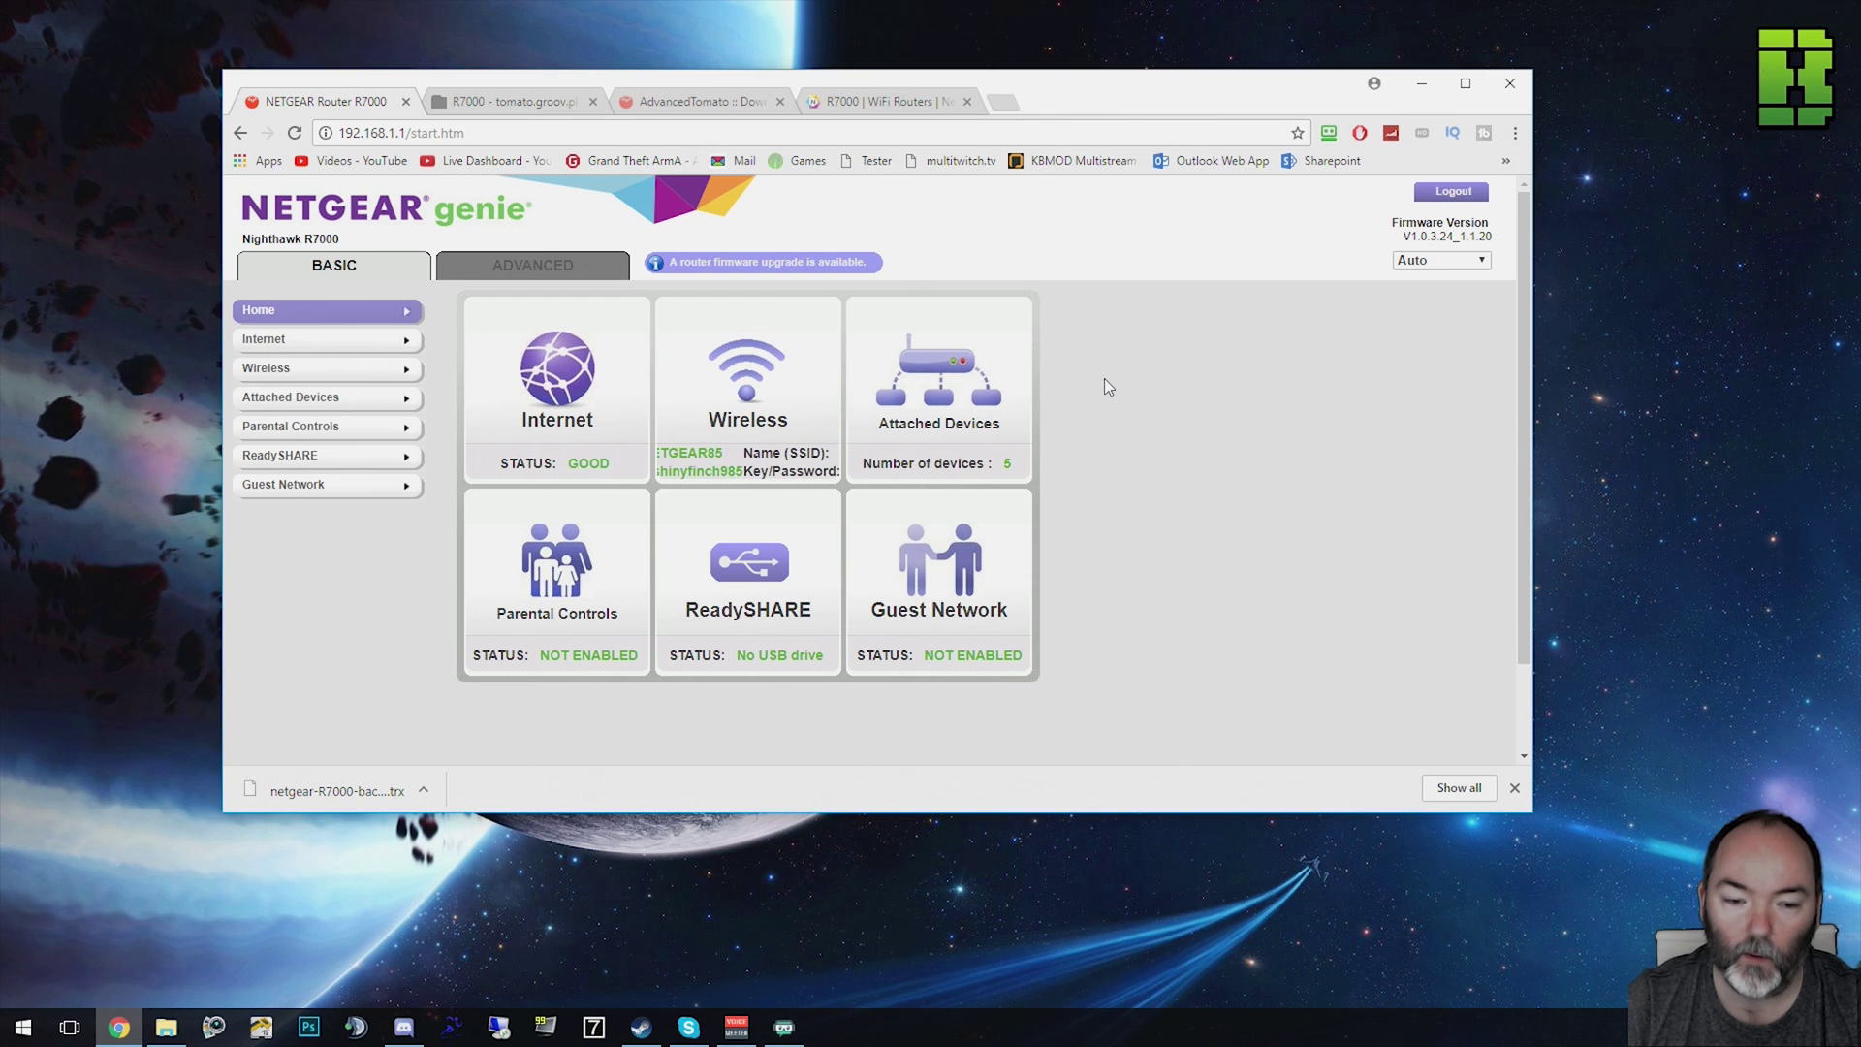
Download the 3.4-140 firmware files R7000-1.28.AT-ARM-3.4-140-initial-64K.chk and R7000-AT-ARM-3.4-140-VPN-64K.trx from the AdvancedTomato downloads page
left_click(746, 101)
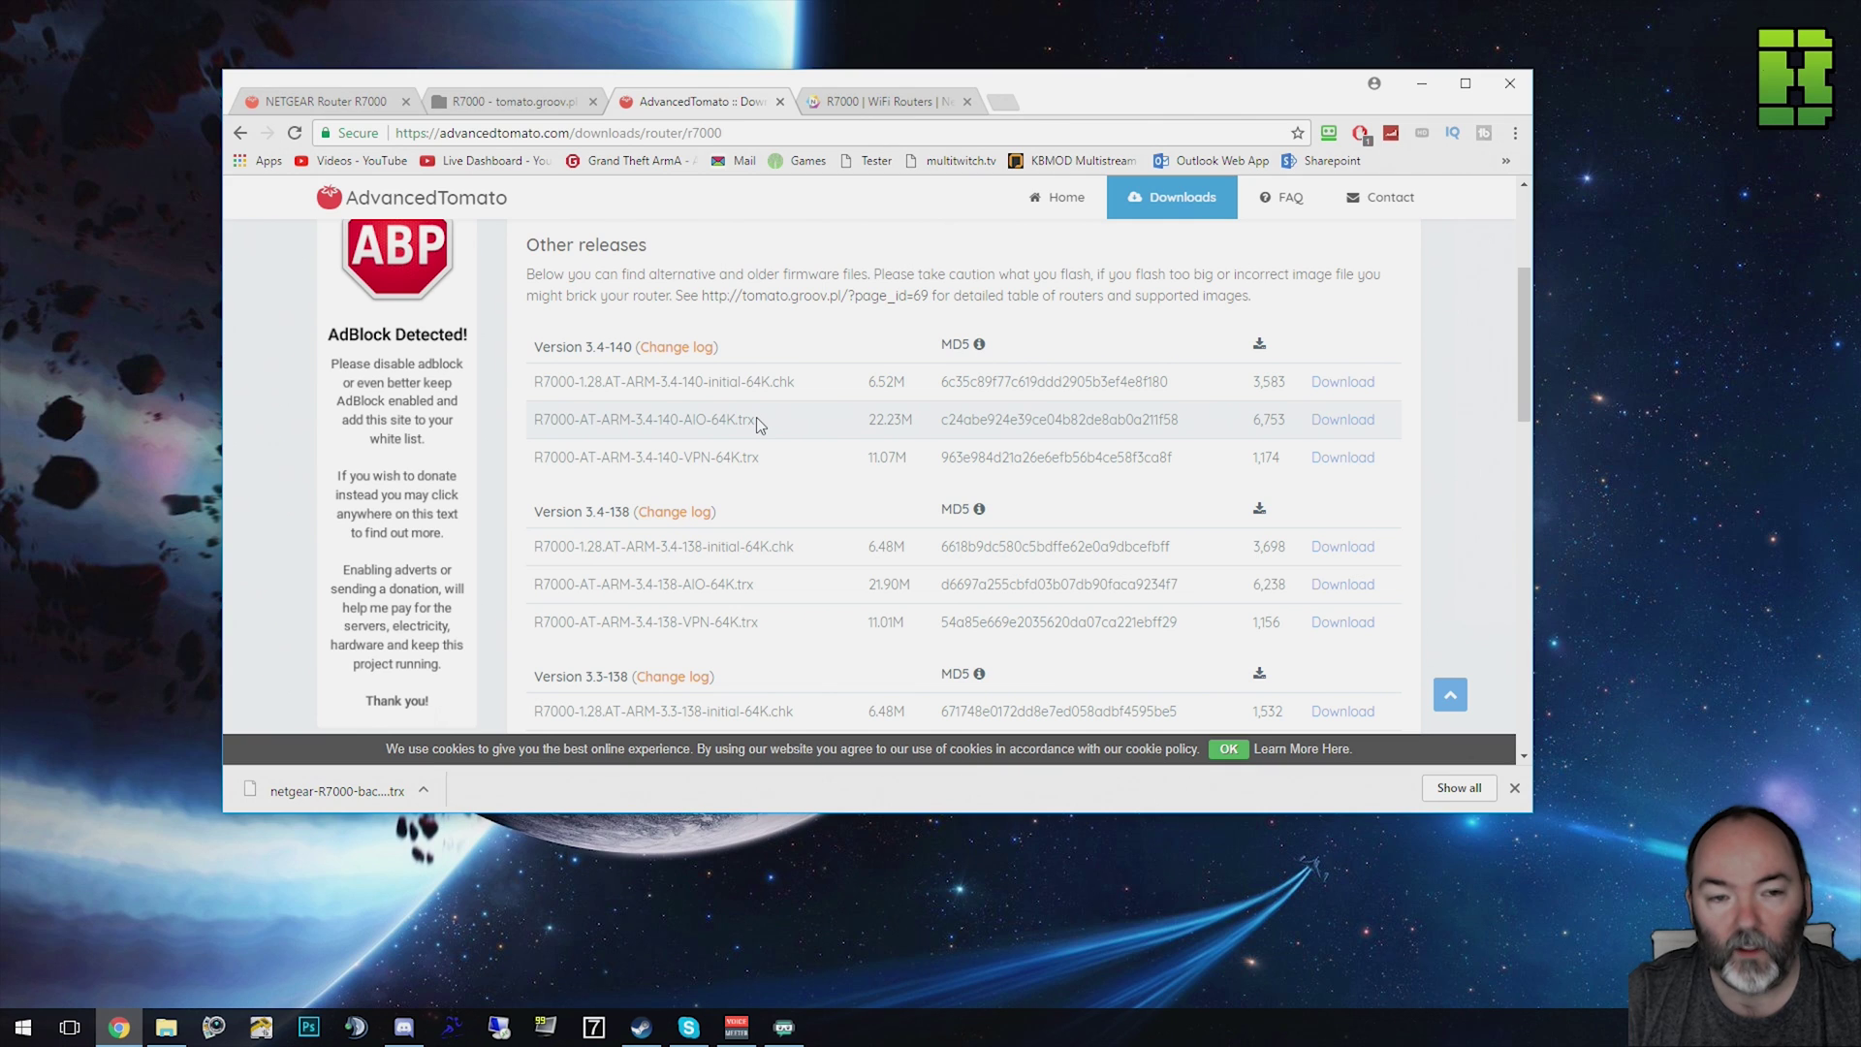
left_click(1331, 383)
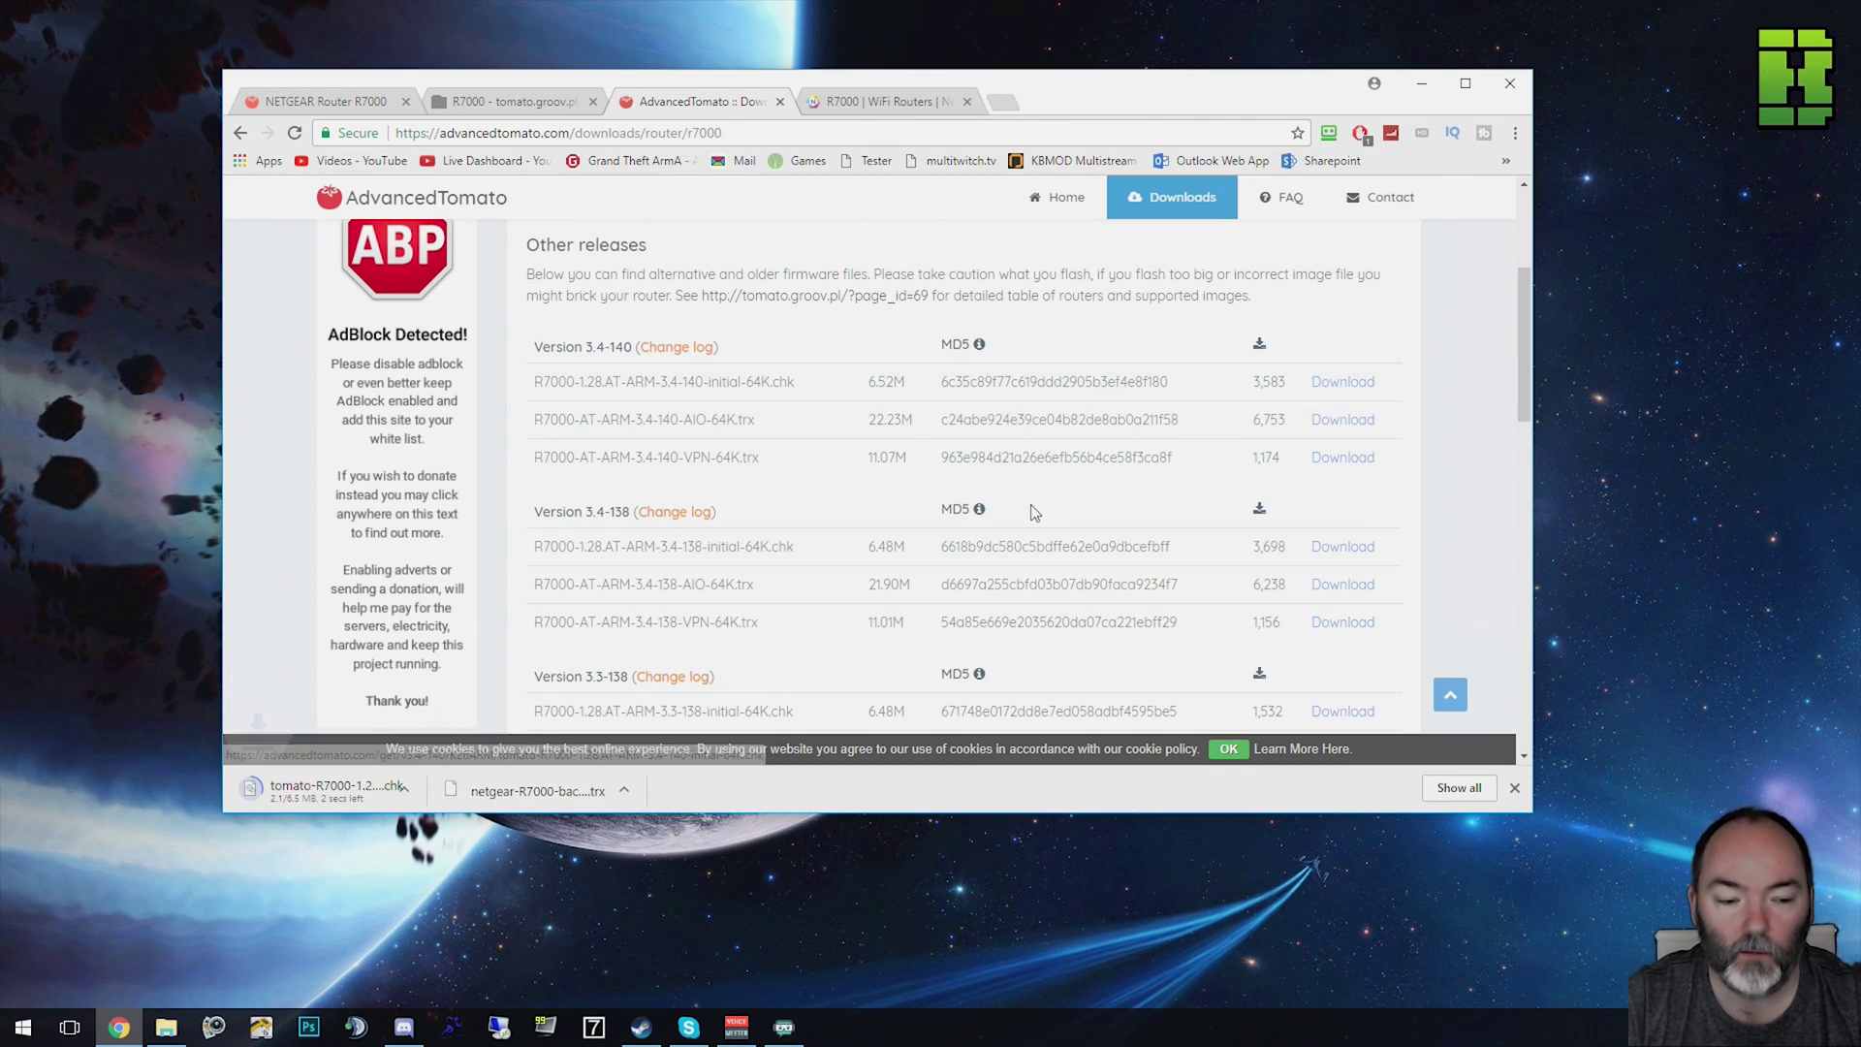
left_click(1343, 457)
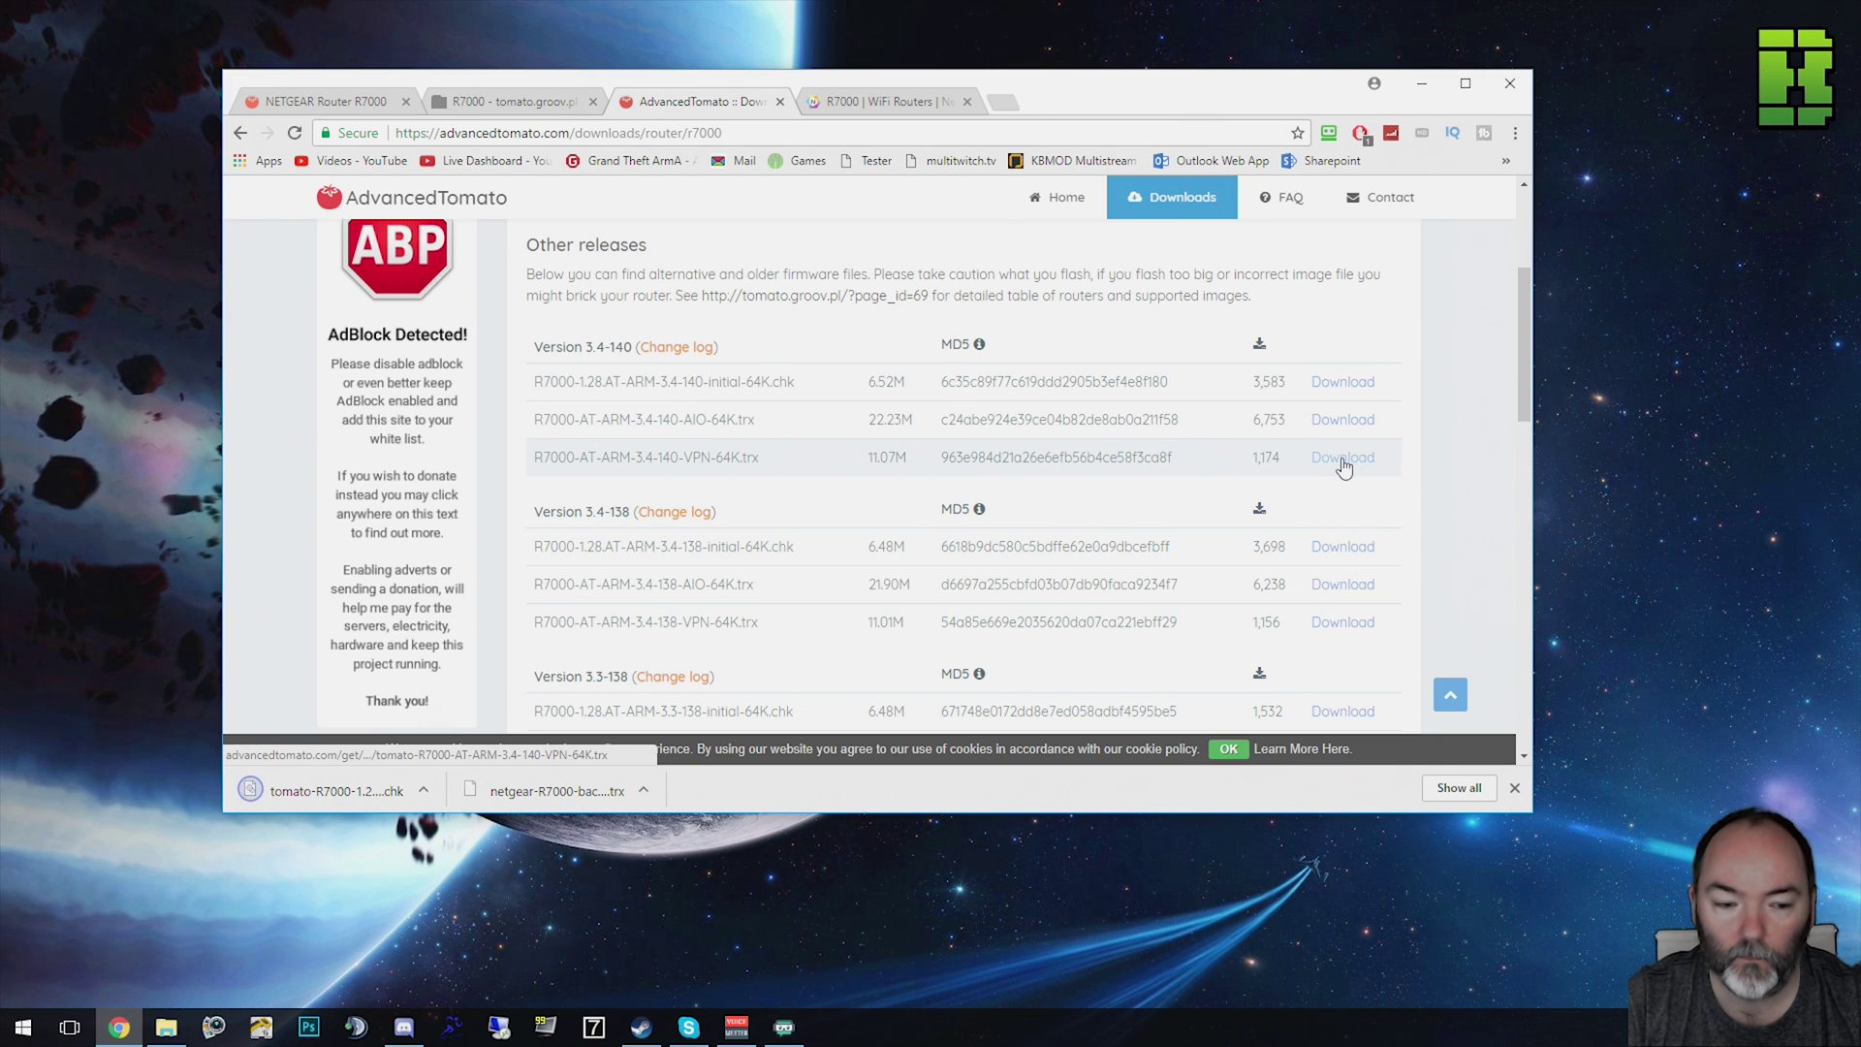
Load the router page at 192.168.1.1 and log in with the username admin and the router password
key("ctrl+1")
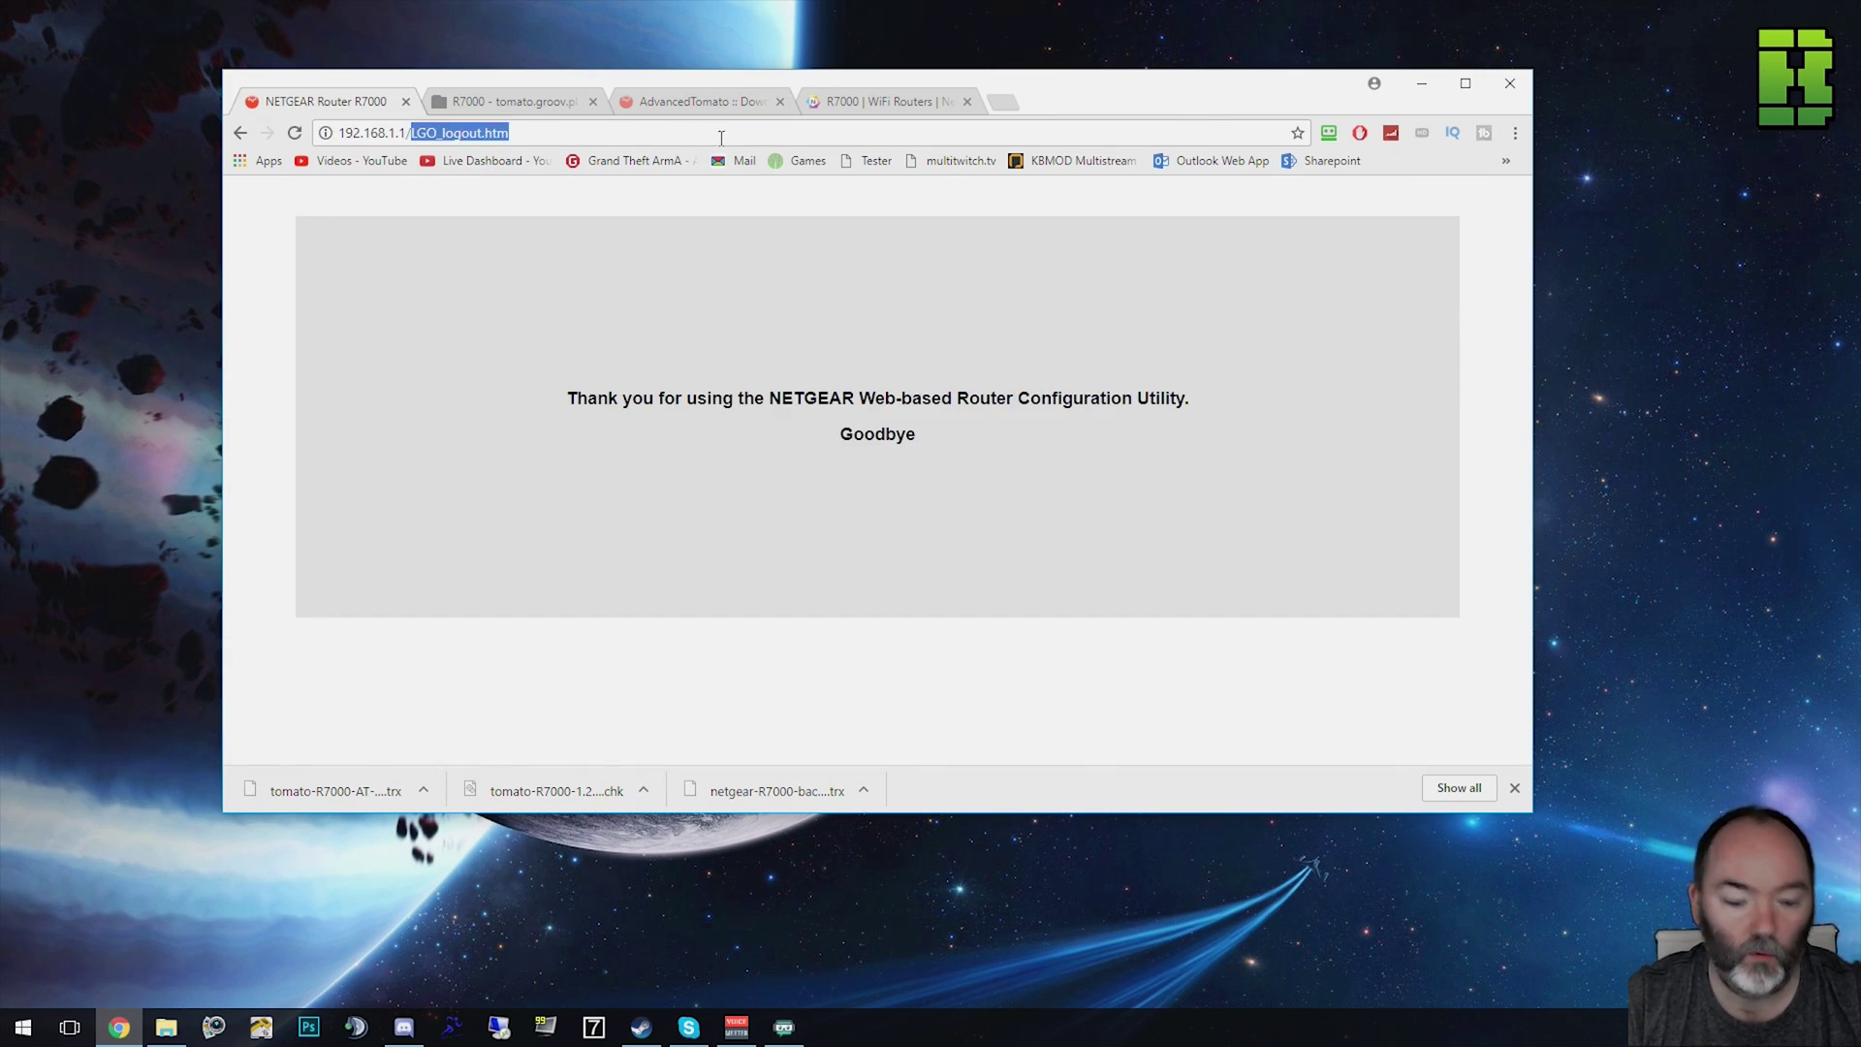
key("BackSpace")
key("Return")
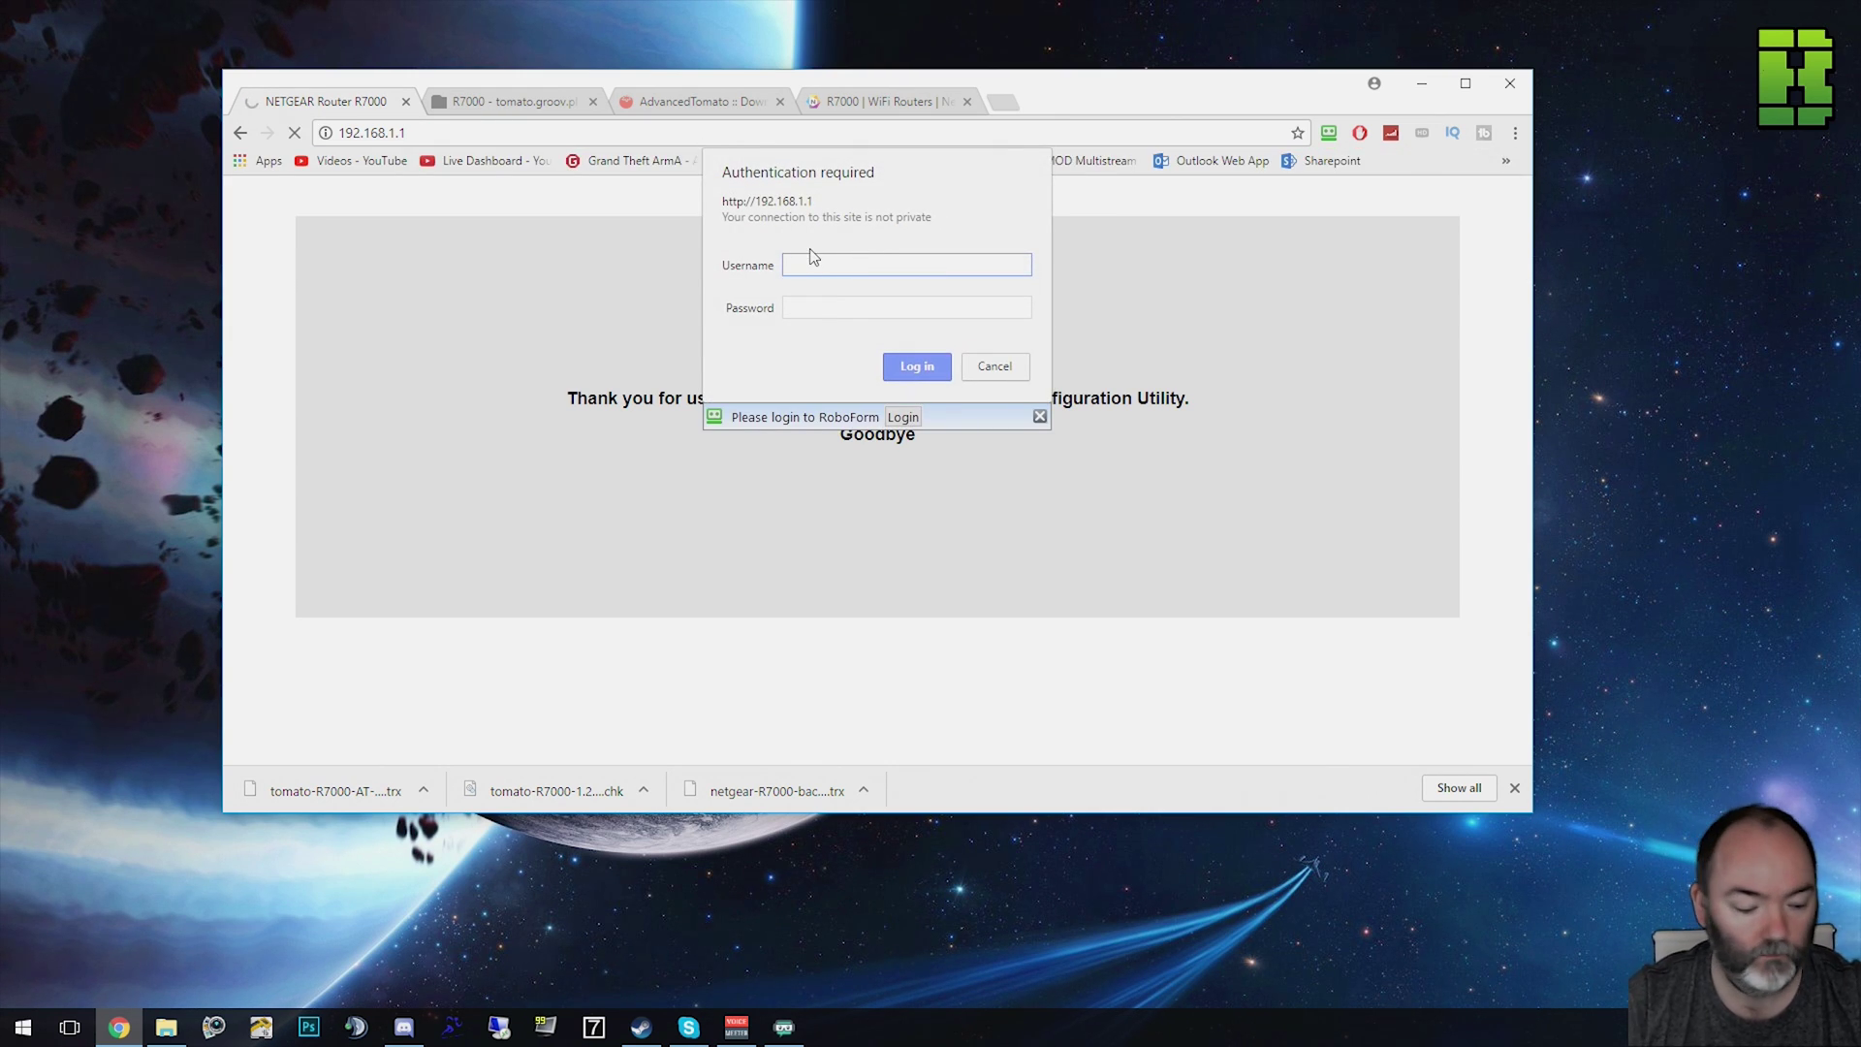
key("Tab")
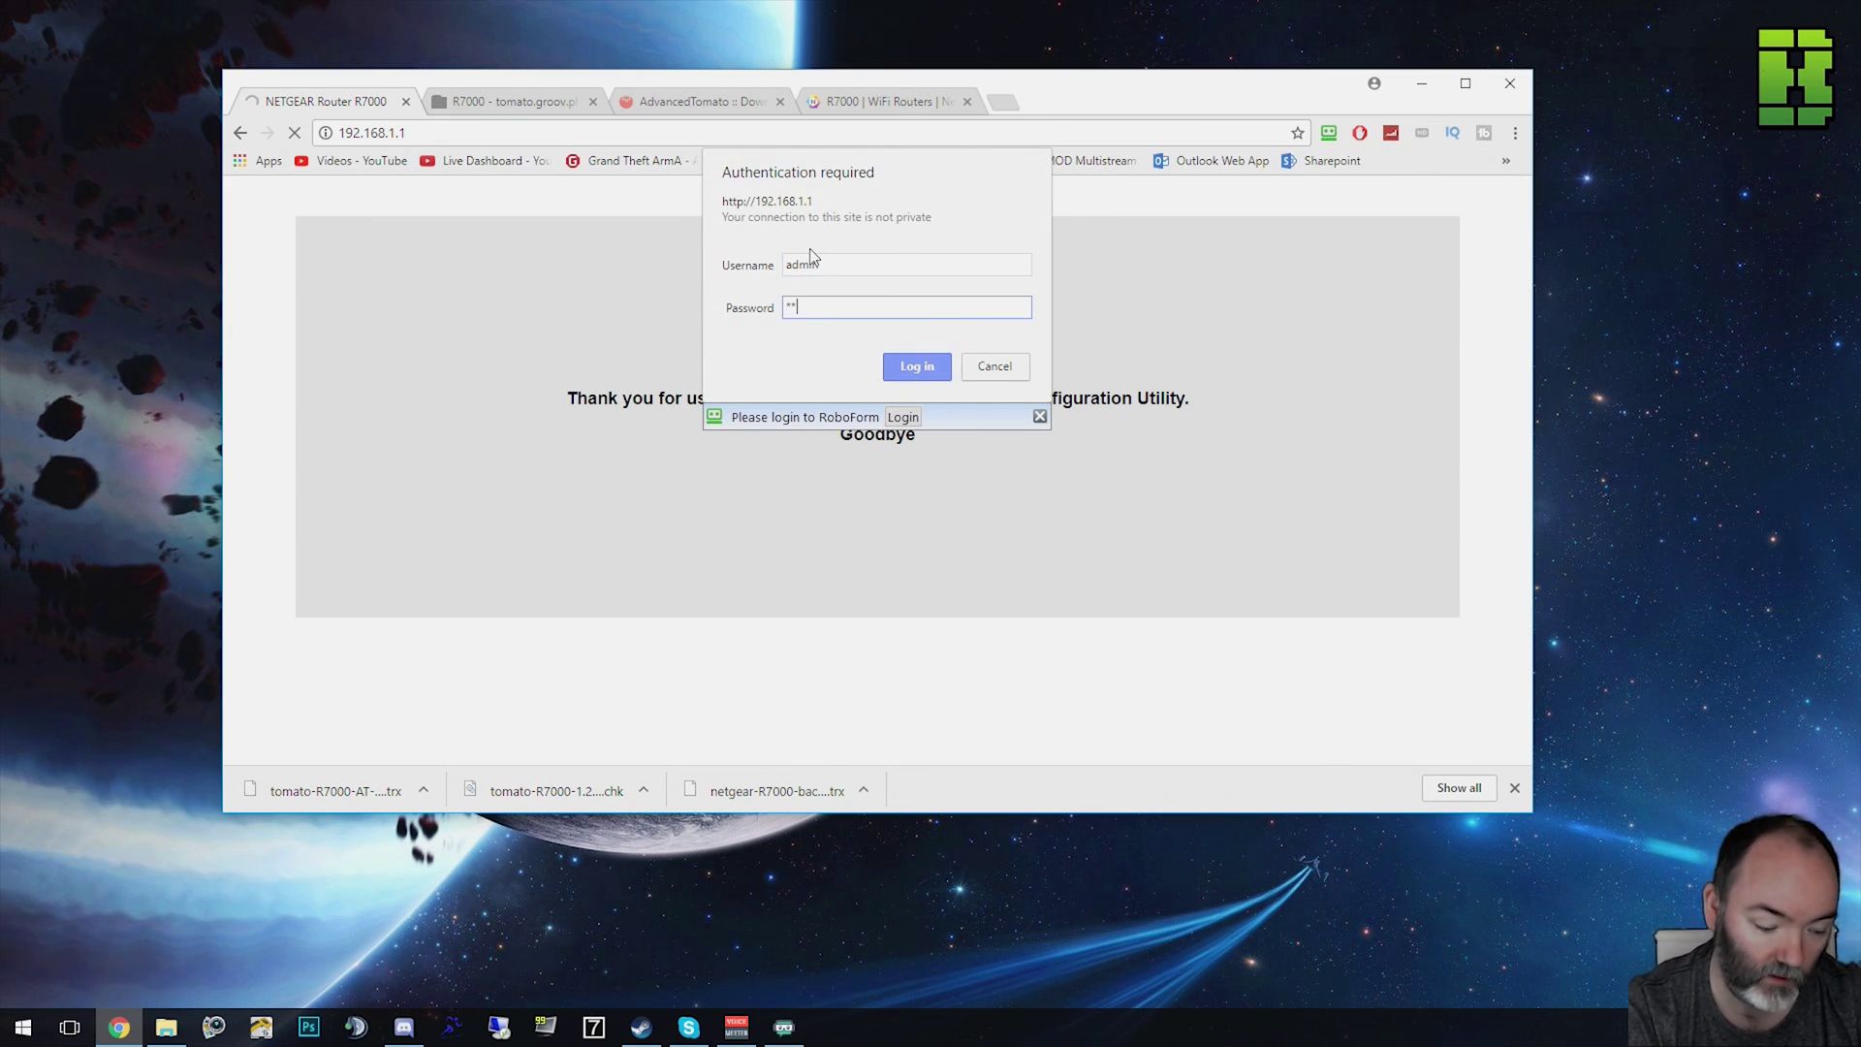
key("Return")
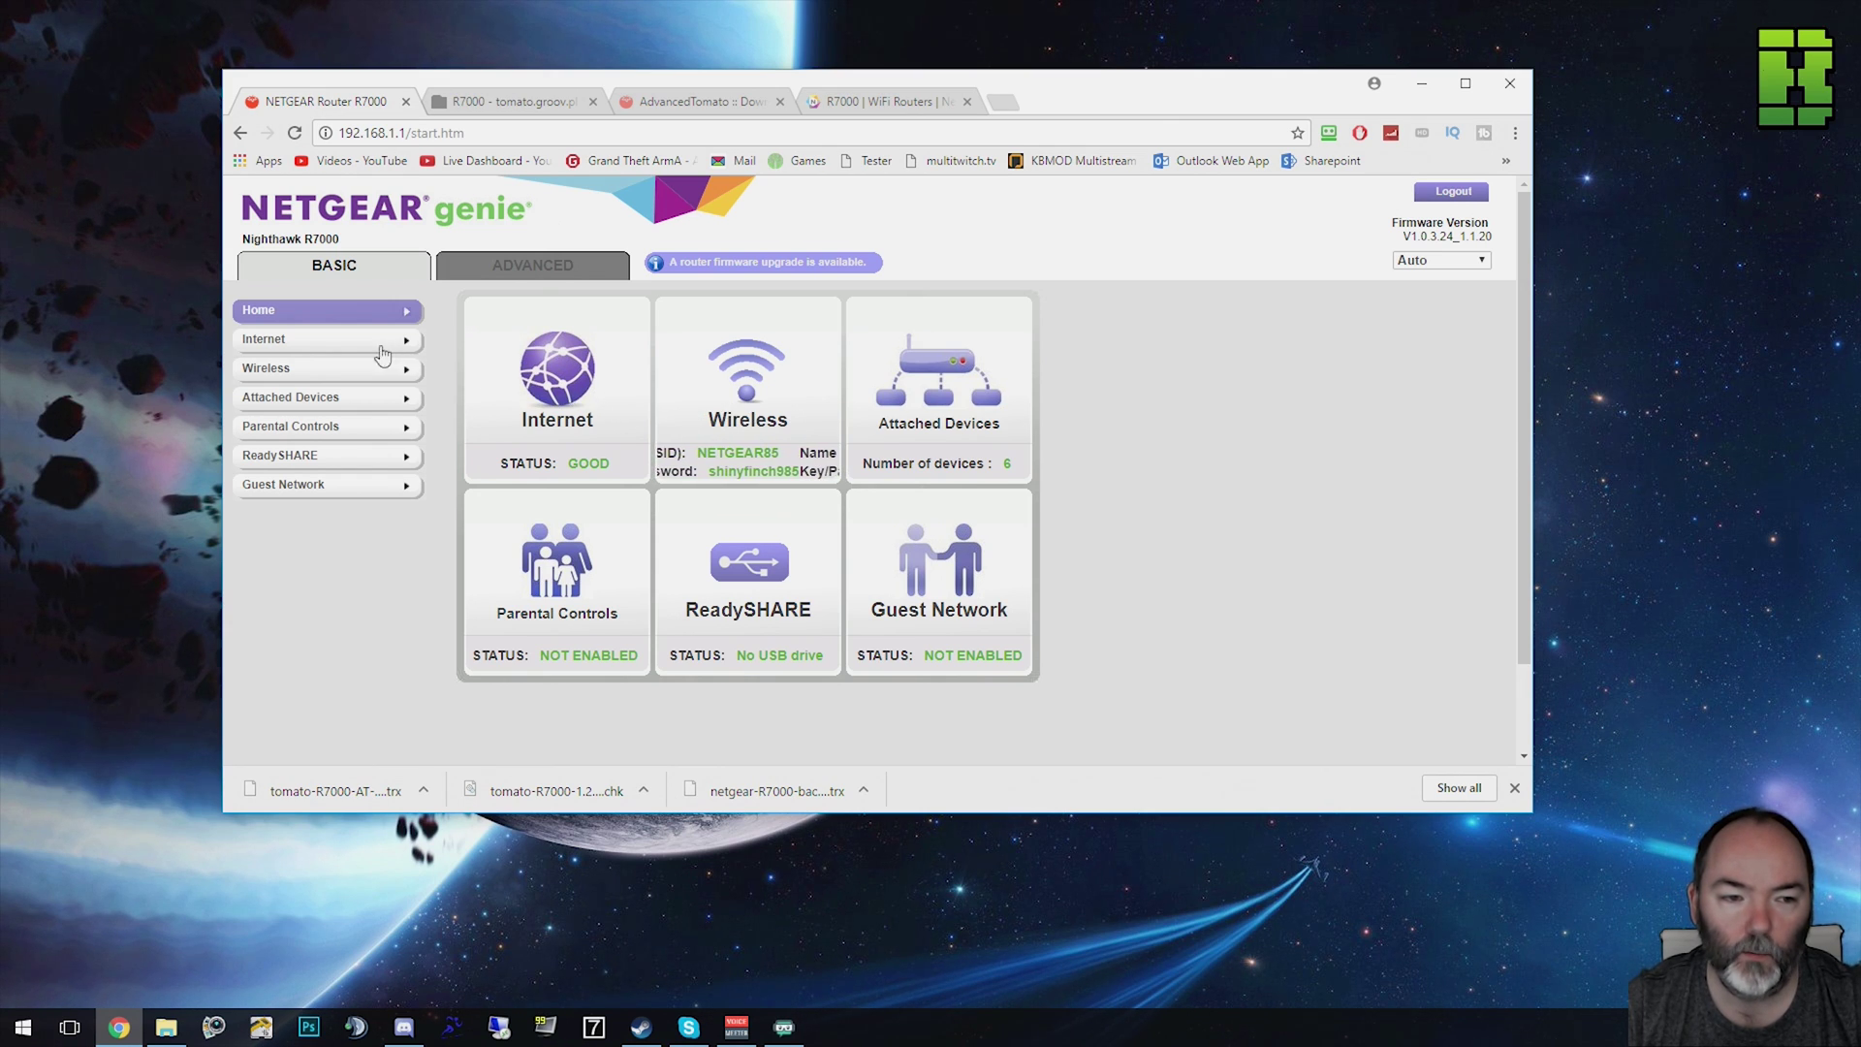
Open the router's advanced administration settings and view the settings backup page
left_click(551, 271)
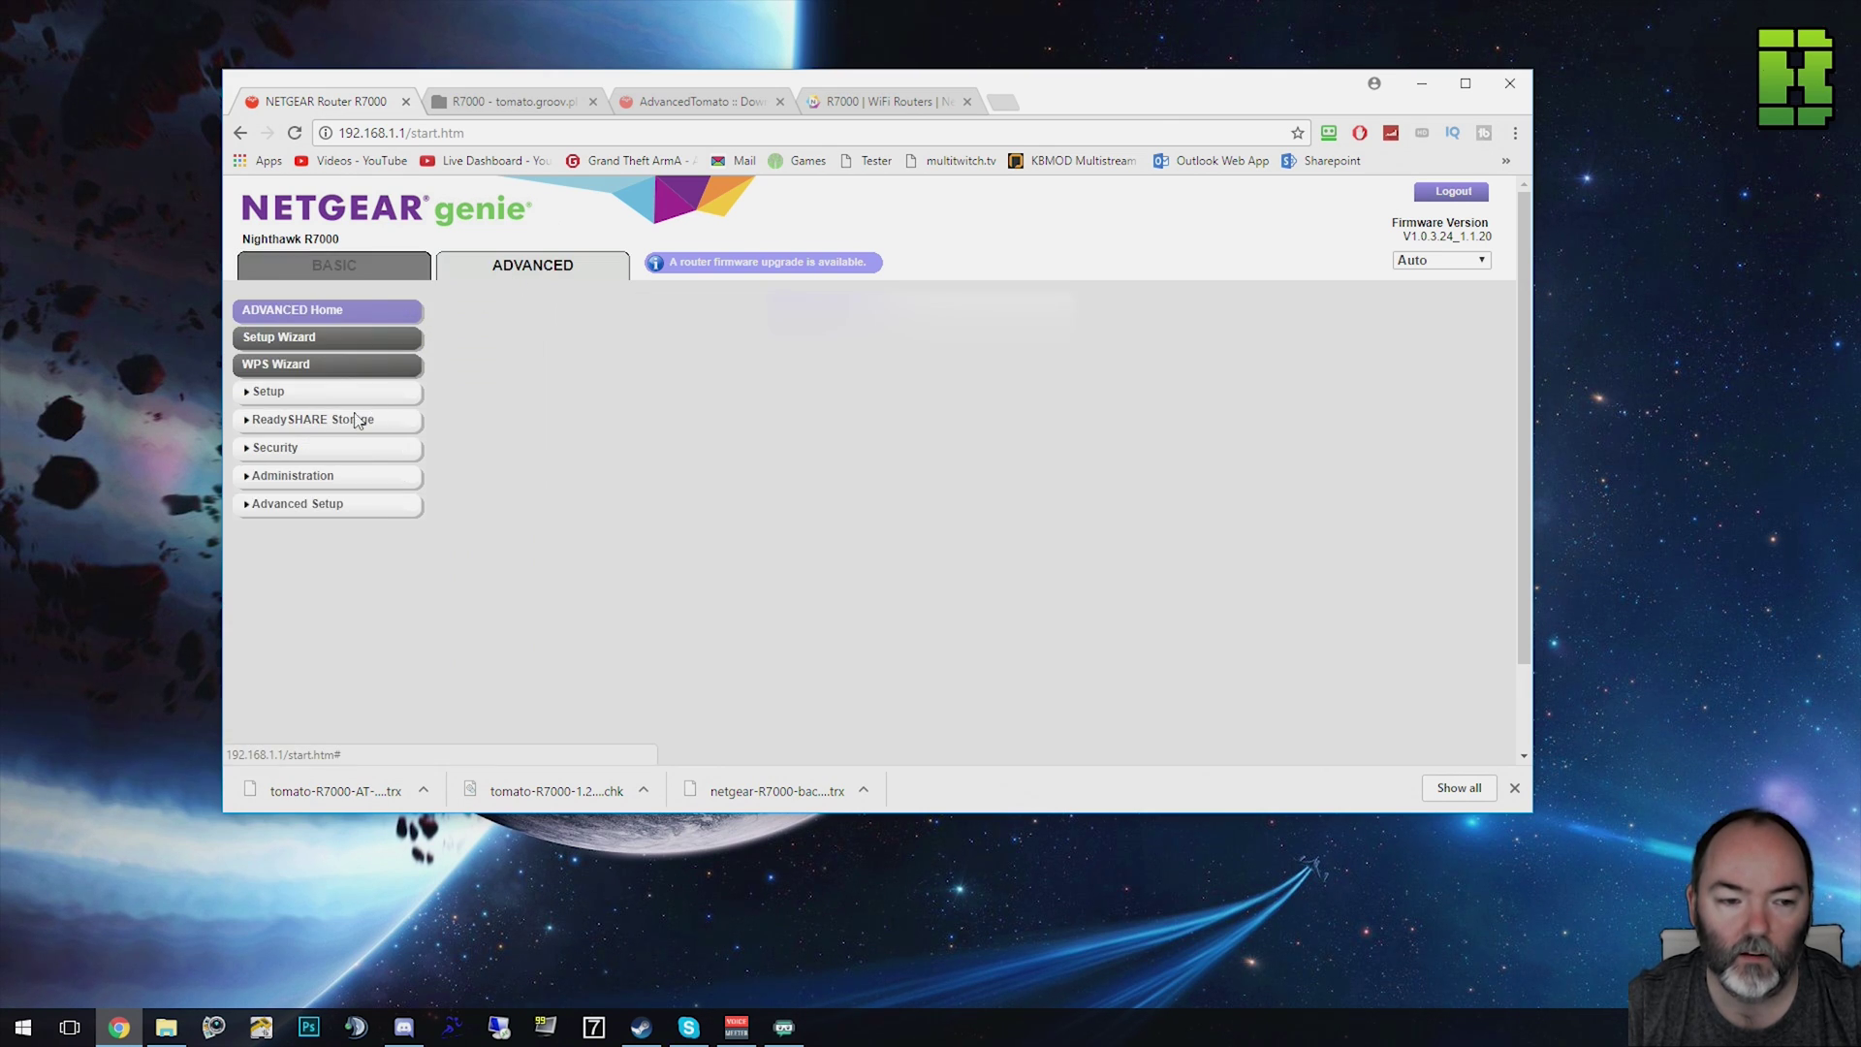
left_click(292, 479)
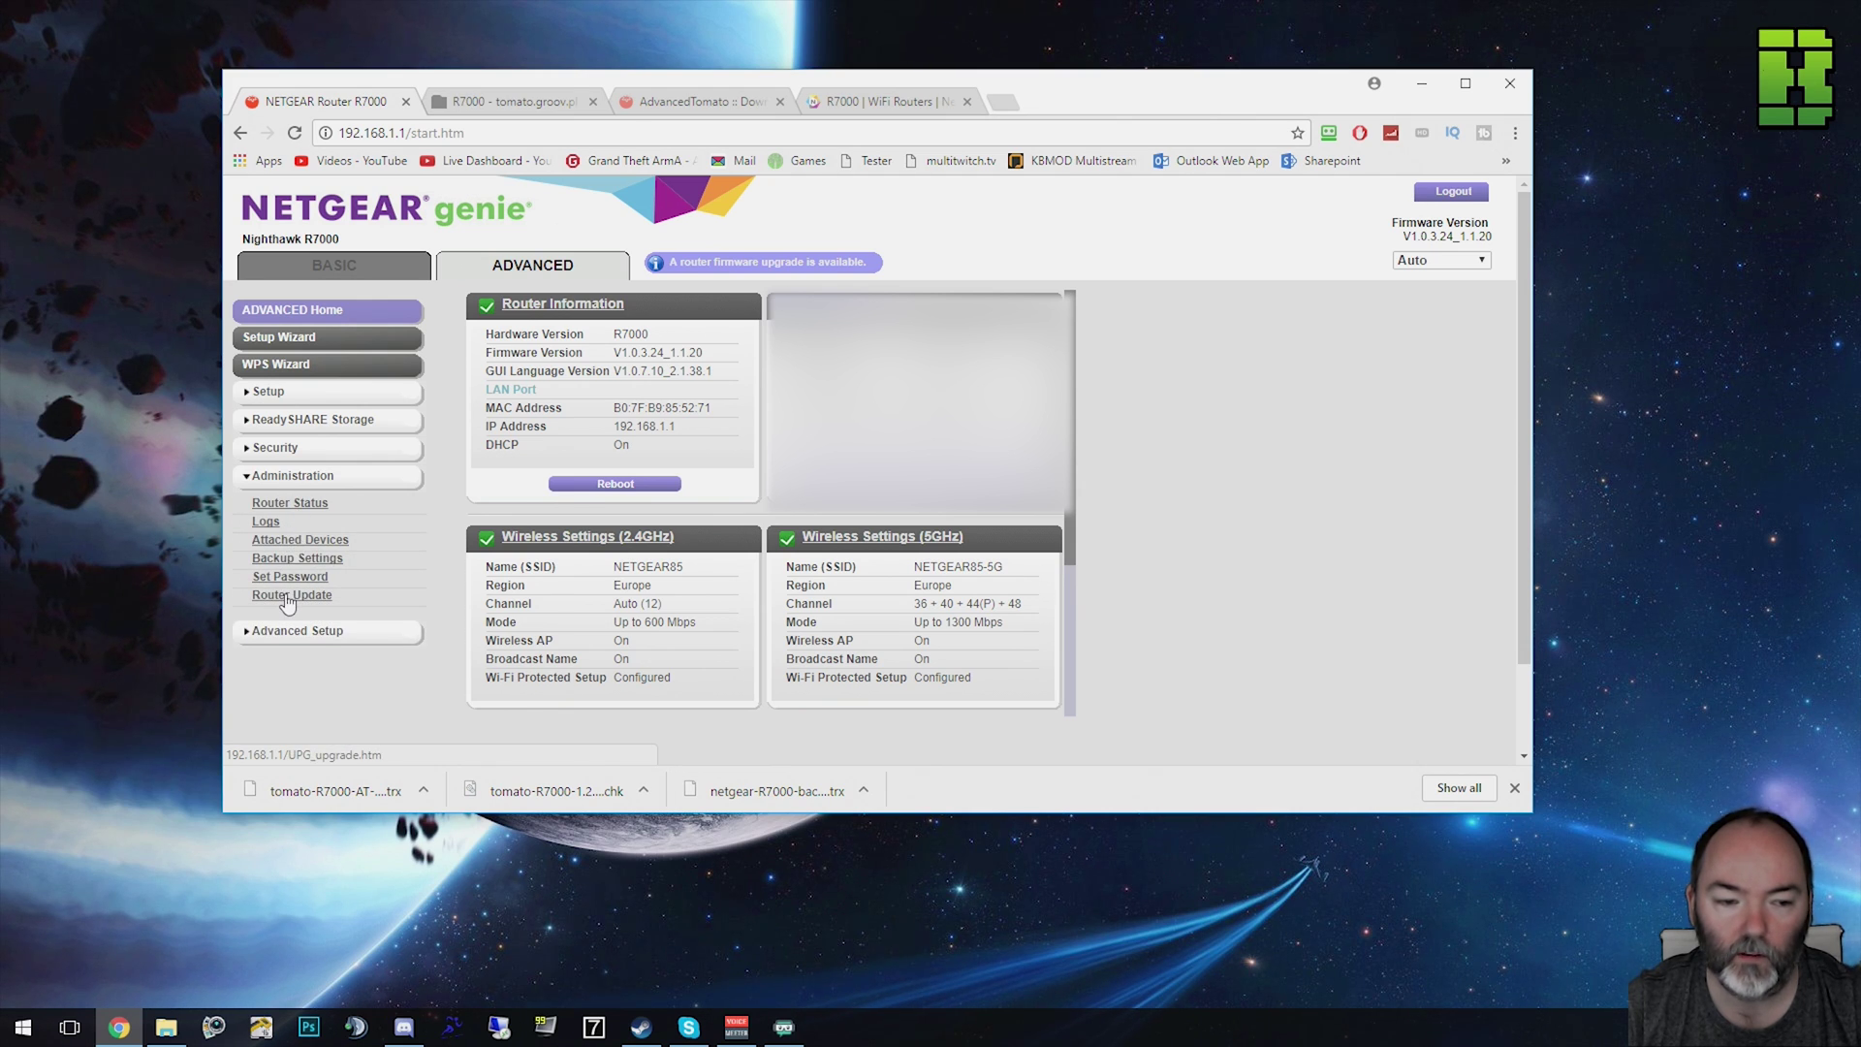
left_click(289, 560)
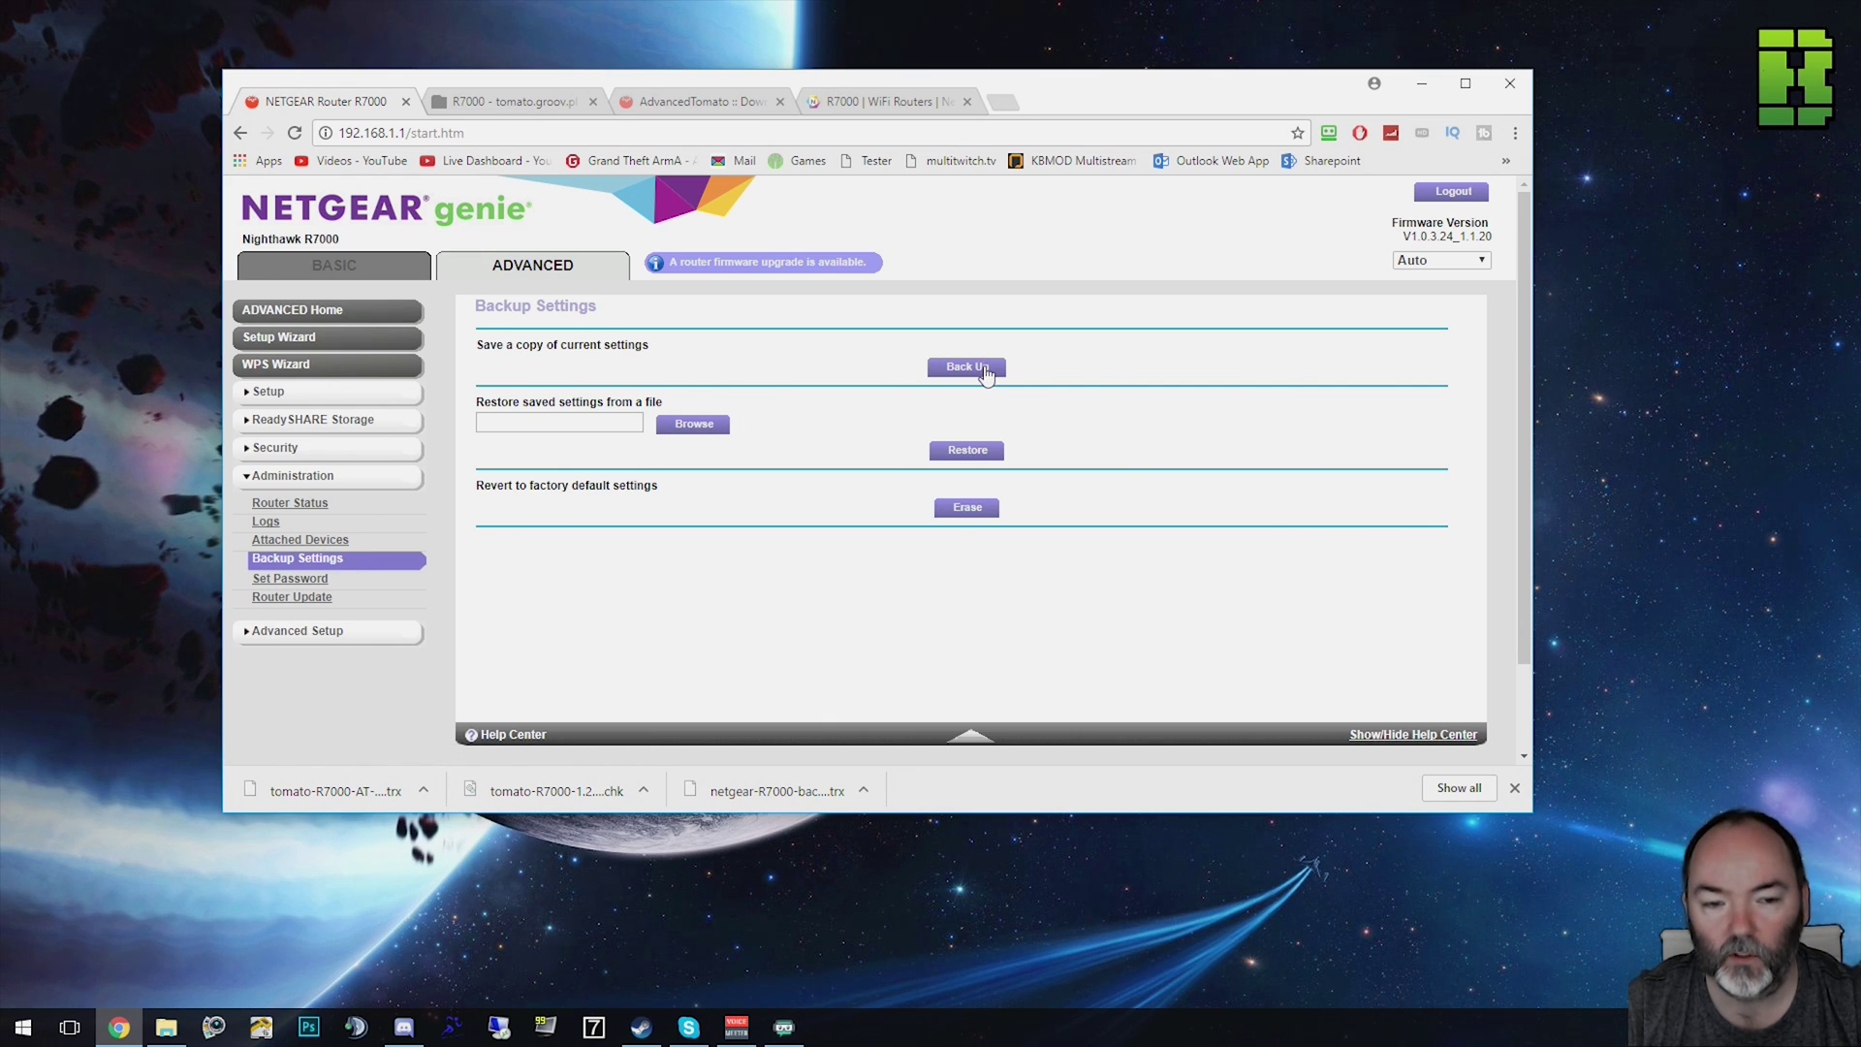
Upload tomato-R7000-1.28.AT-ARM-3.4-140-initial-64K.chk as the router update and agree to continue with the flash
left_click(293, 601)
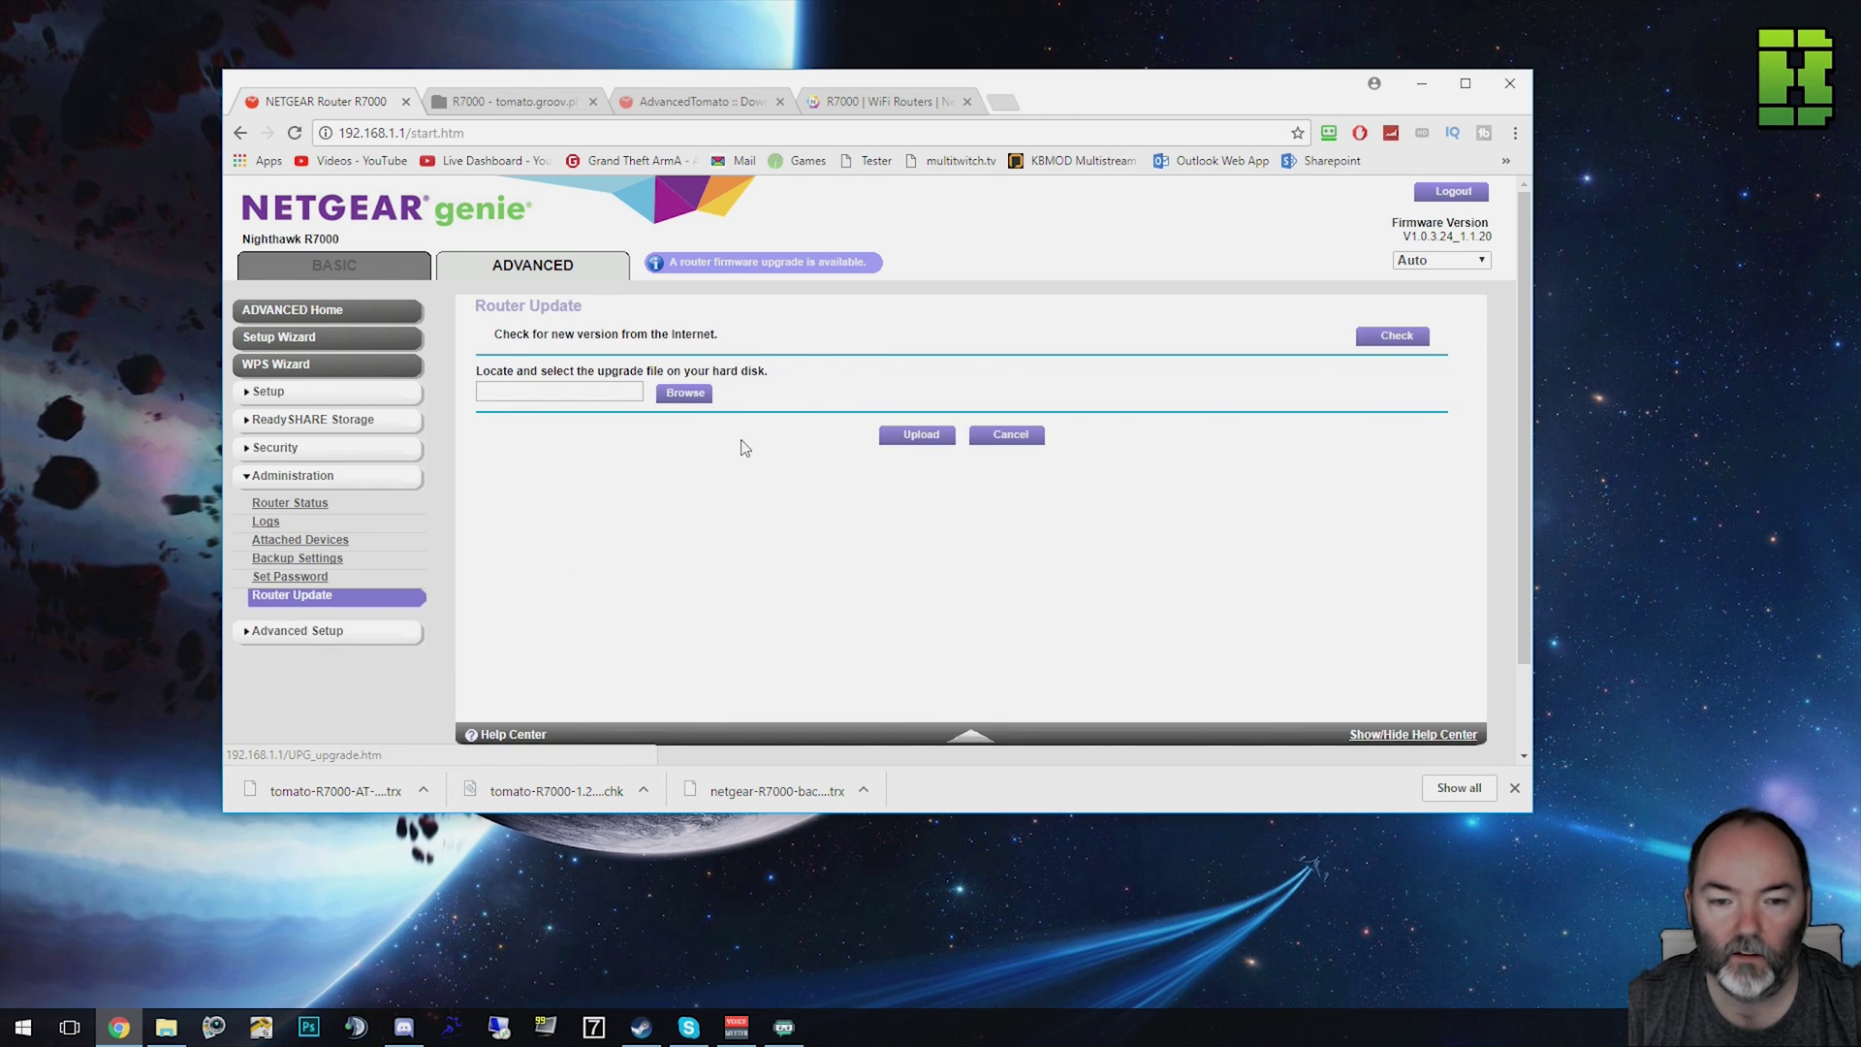
left_click(691, 394)
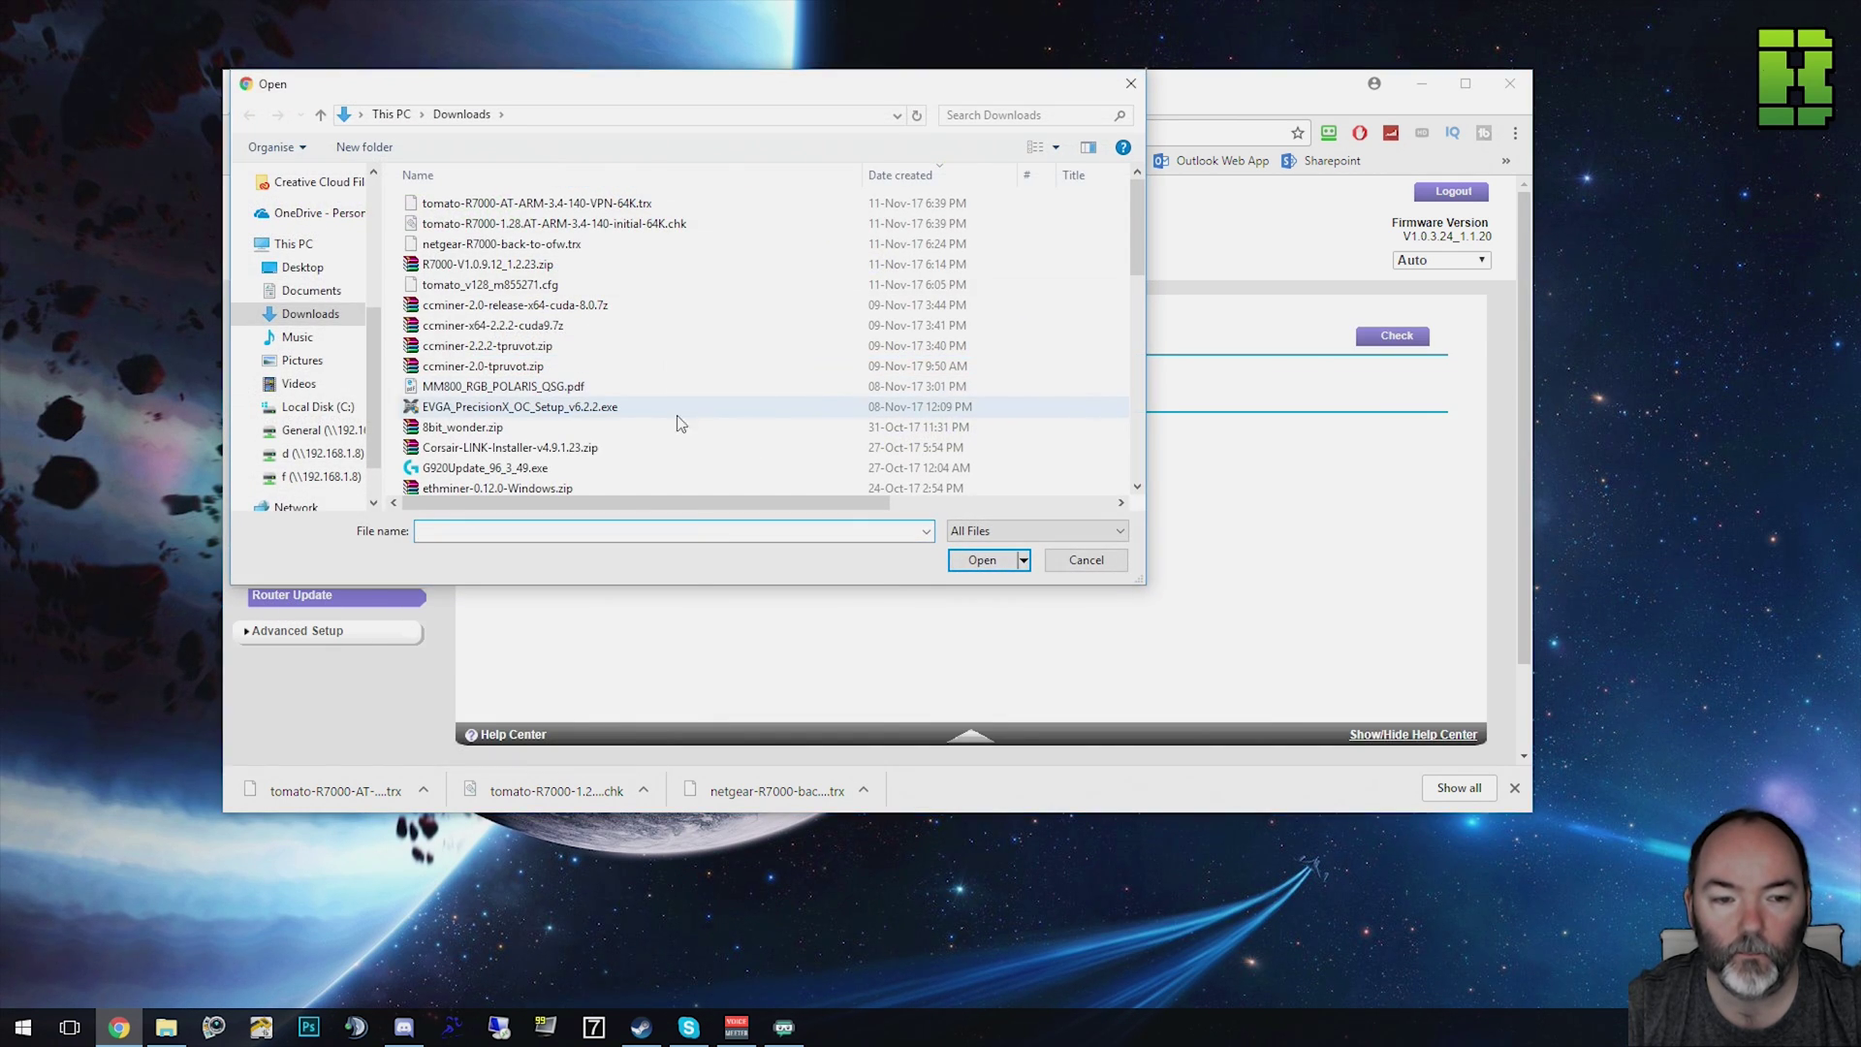
left_click(621, 224)
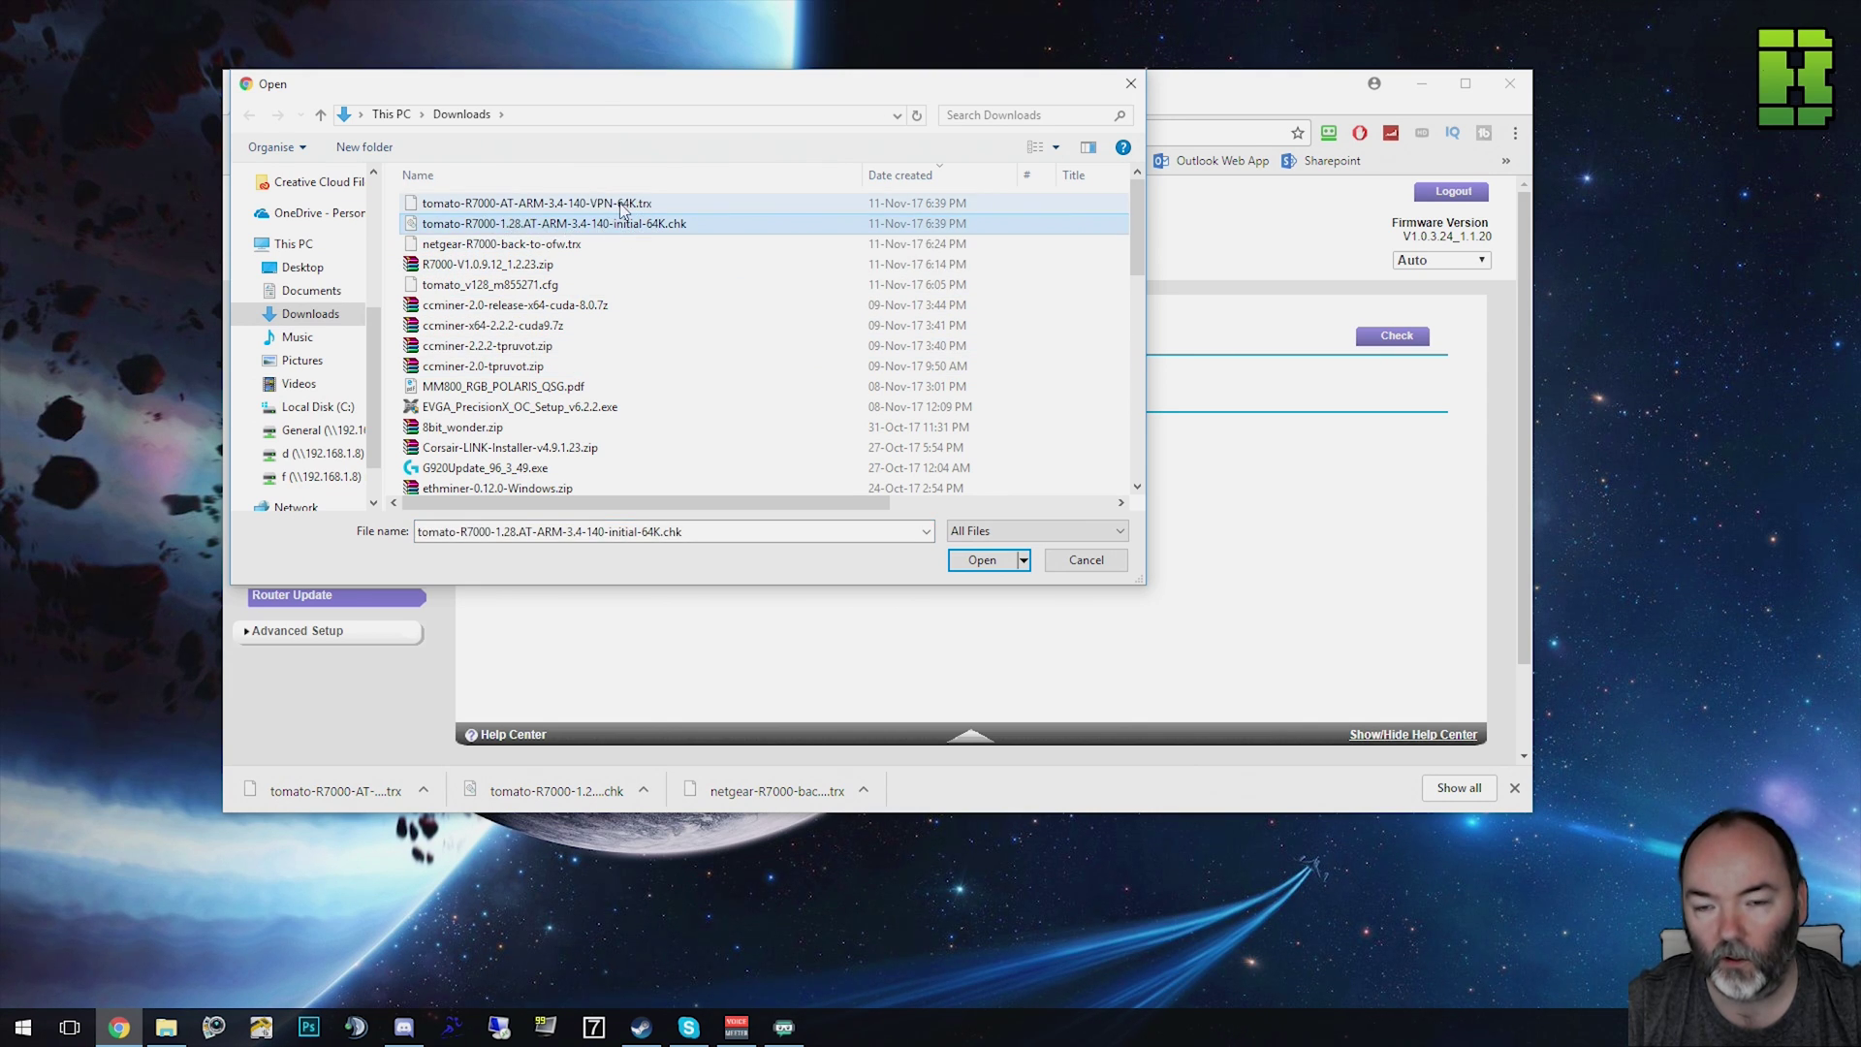
left_click(985, 564)
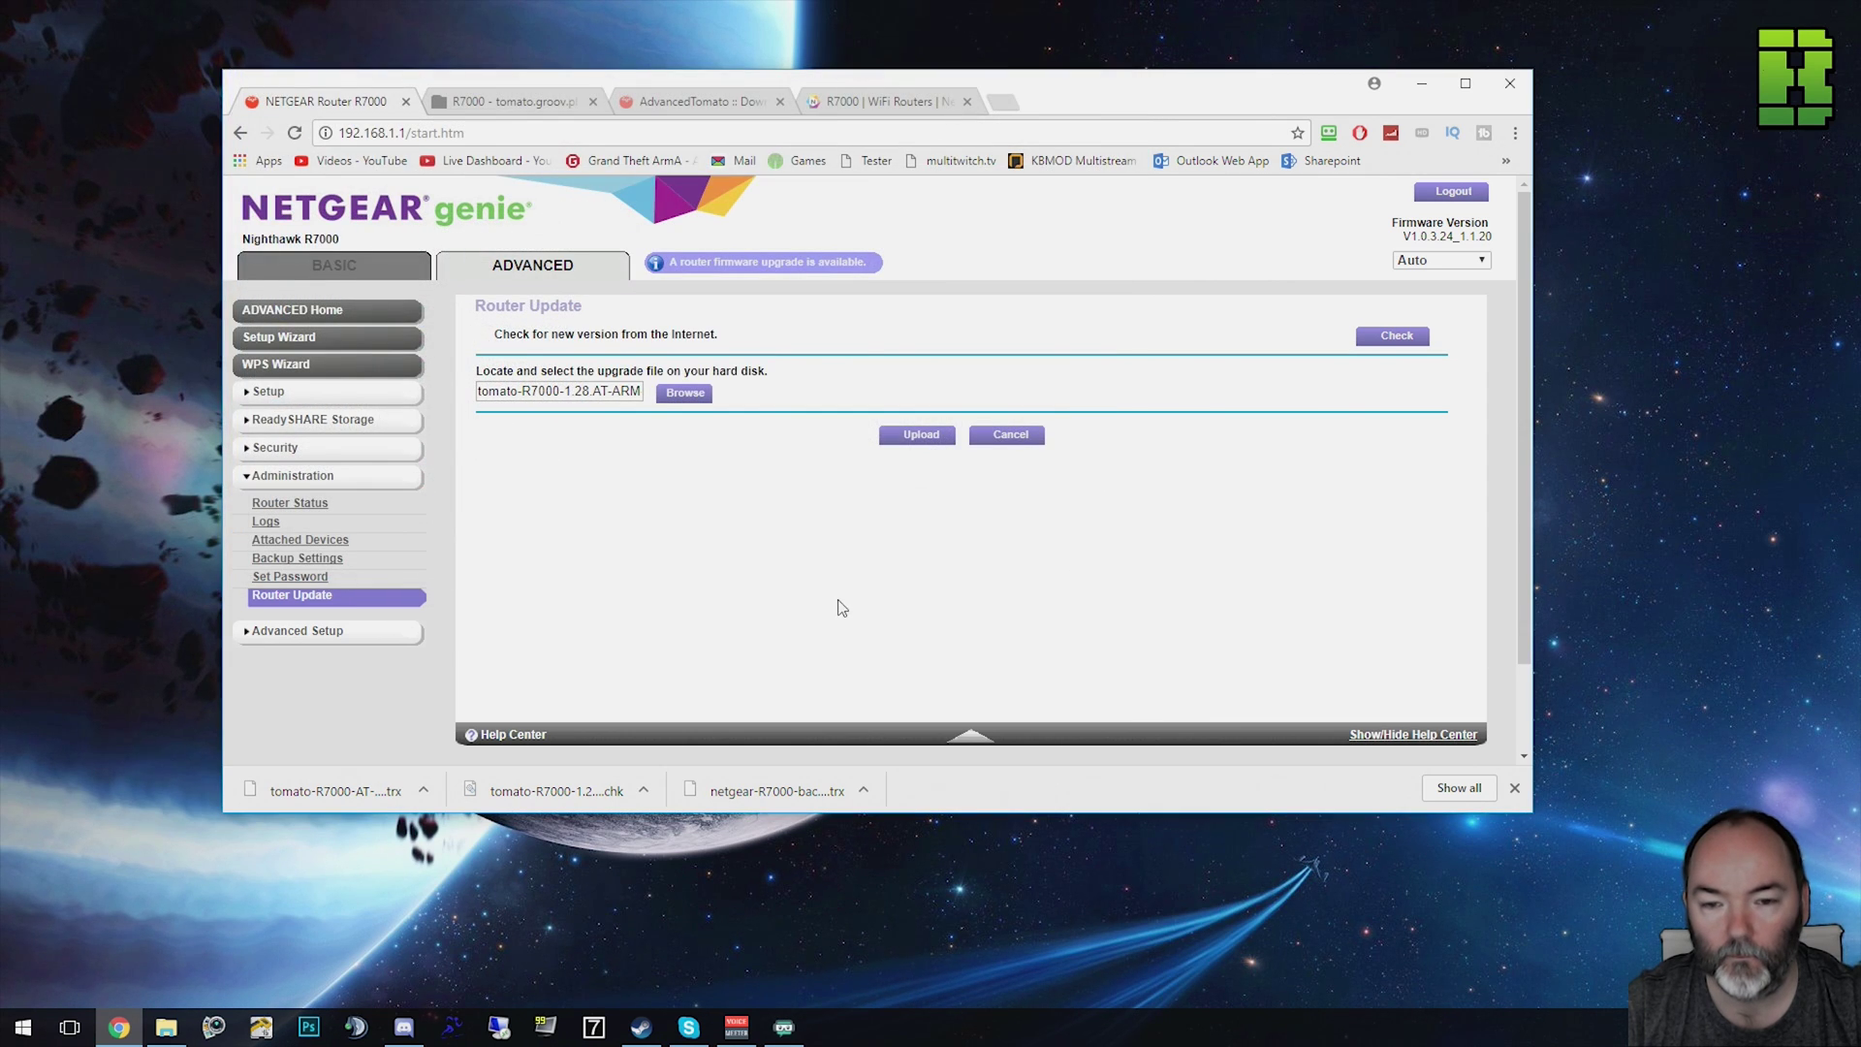
left_click(920, 436)
key("Return")
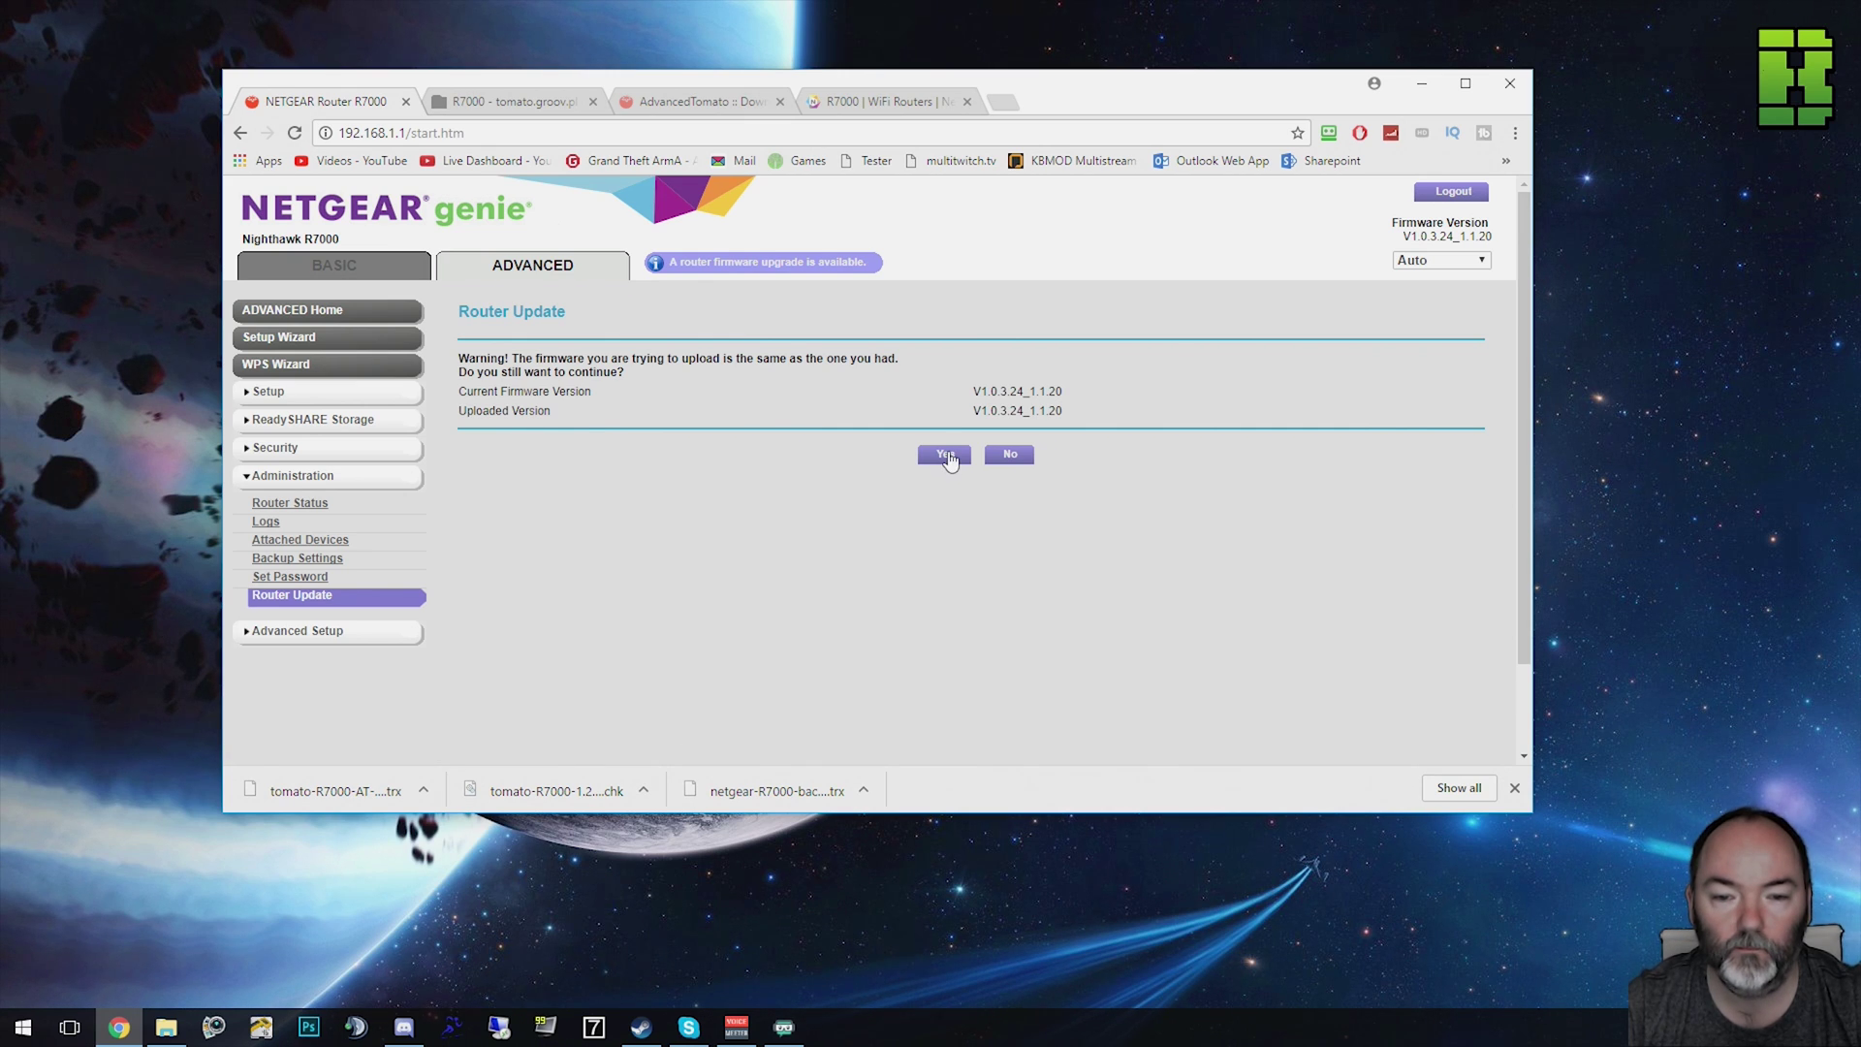
left_click(945, 456)
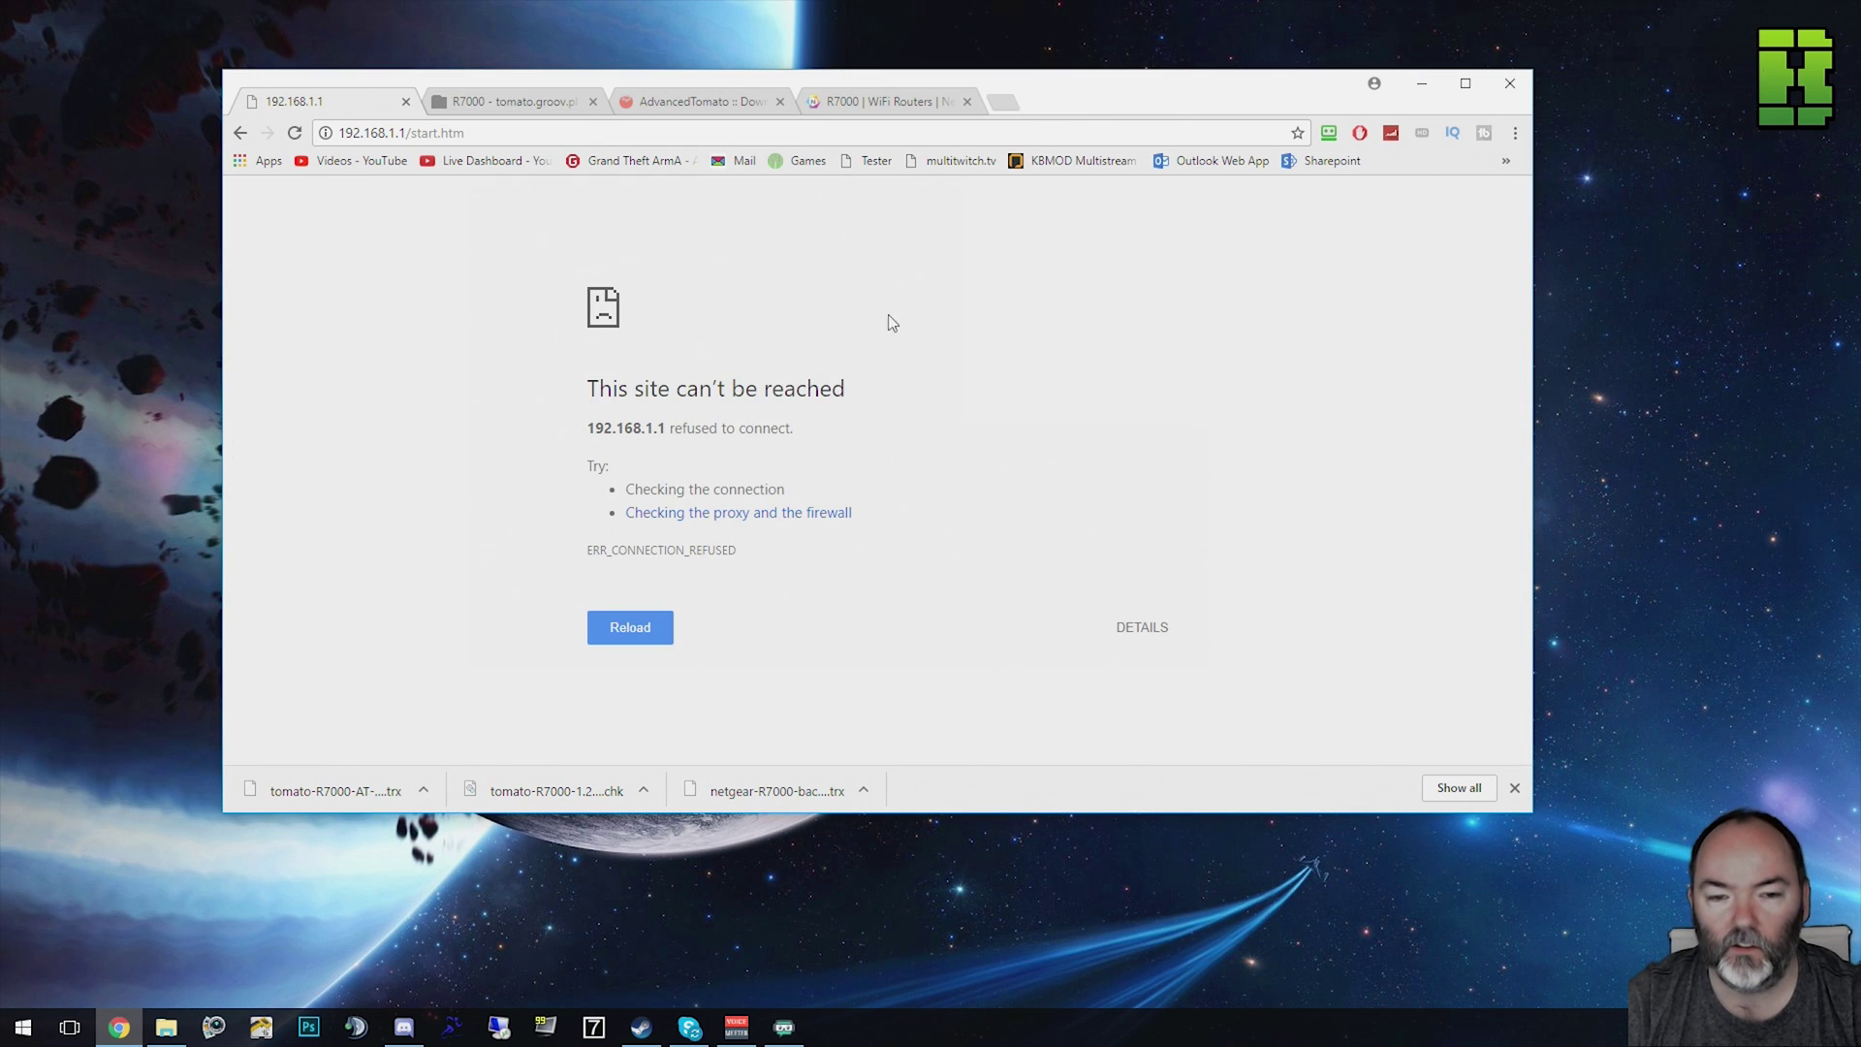
Reload the router interface from its root address, 192.168.1.1, without the start.htm path
left_click(407, 133)
left_click_drag(411, 133, 710, 136)
key("BackSpace")
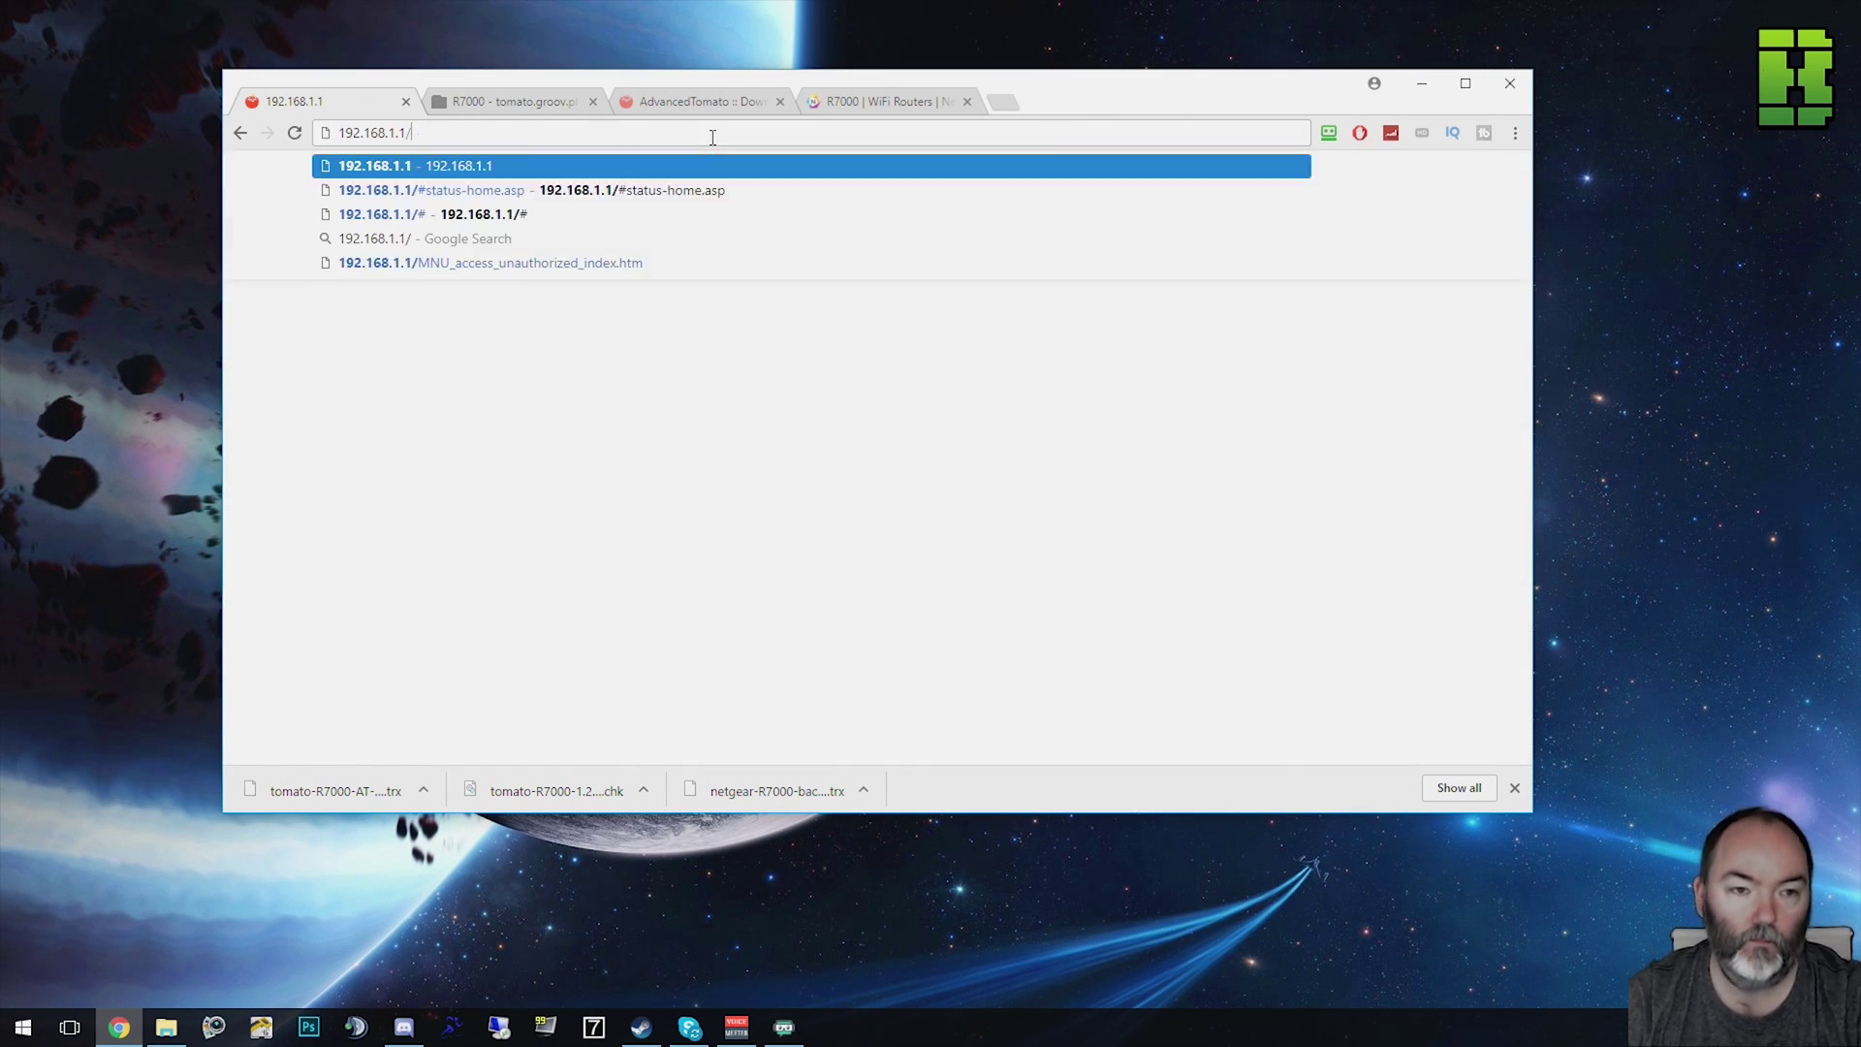
key("Return")
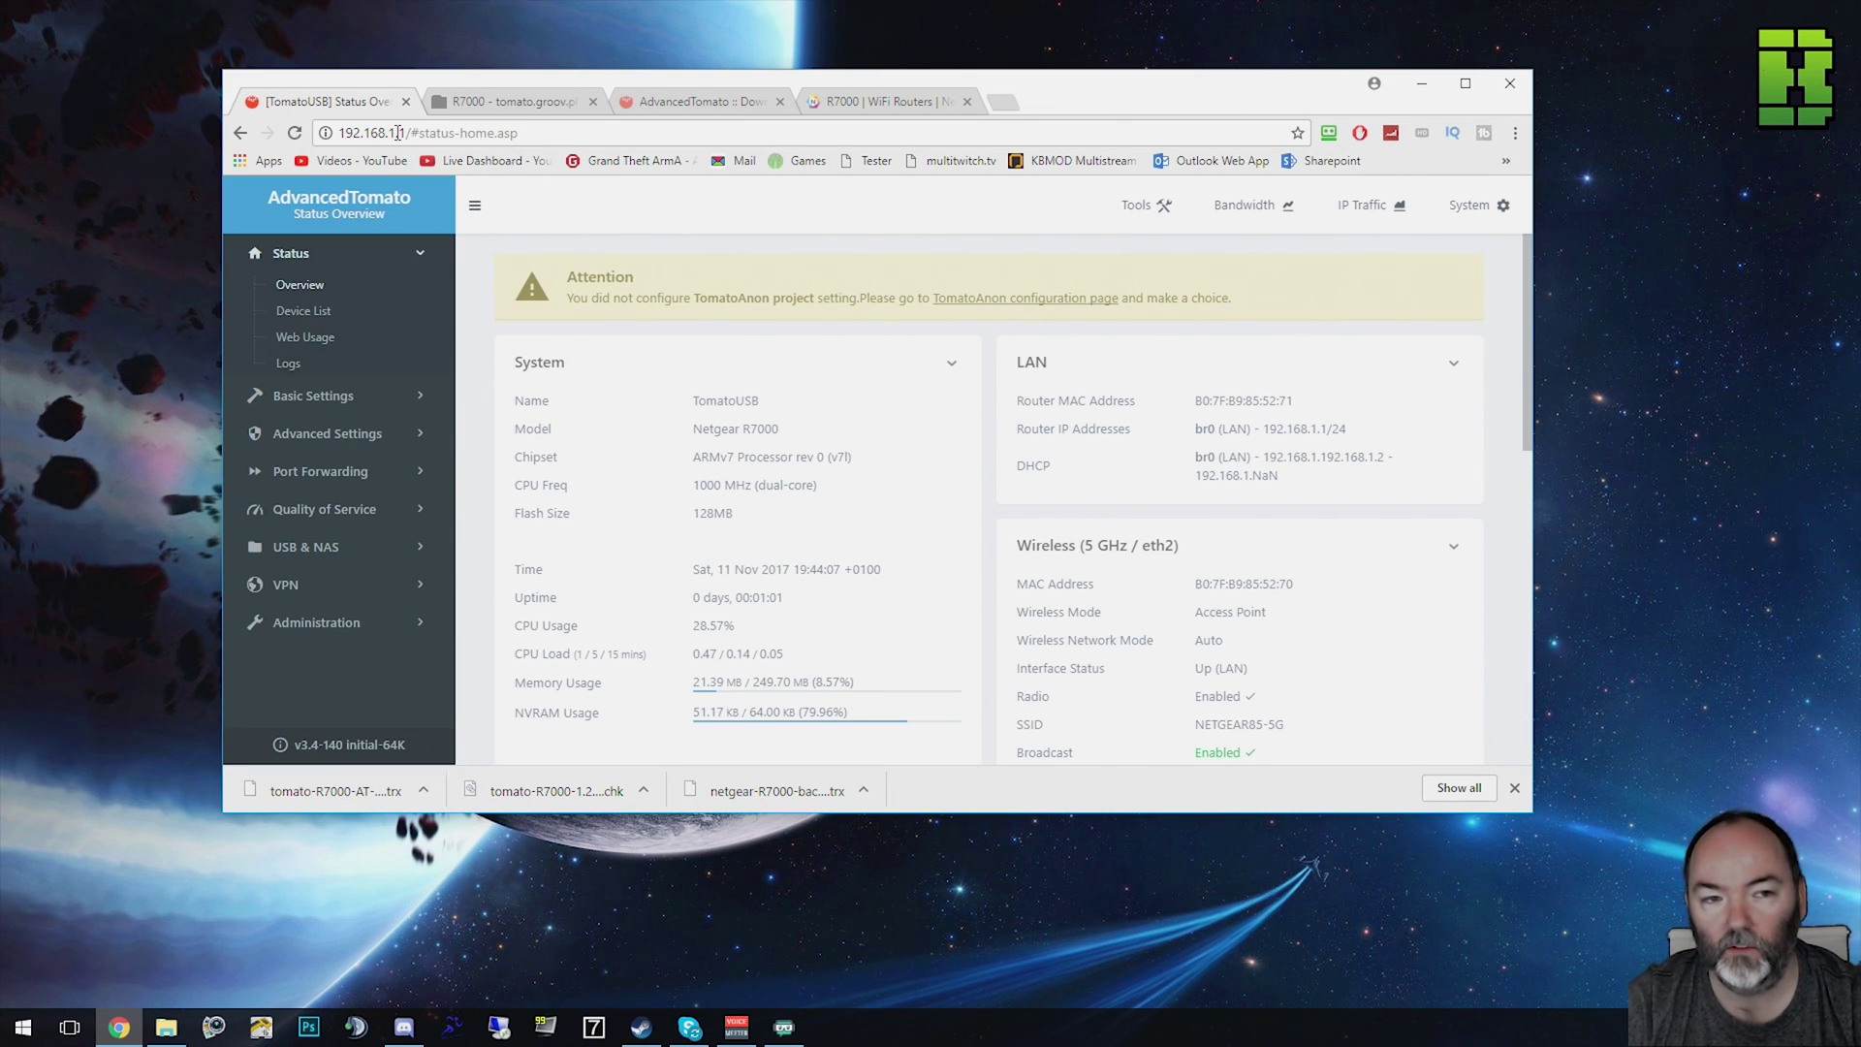
Flash tomato-R7000-AT-ARM-3.4-140-VPN-64K.trx as the new router image through the firmware upgrade page and confirm the flash
left_click(345, 623)
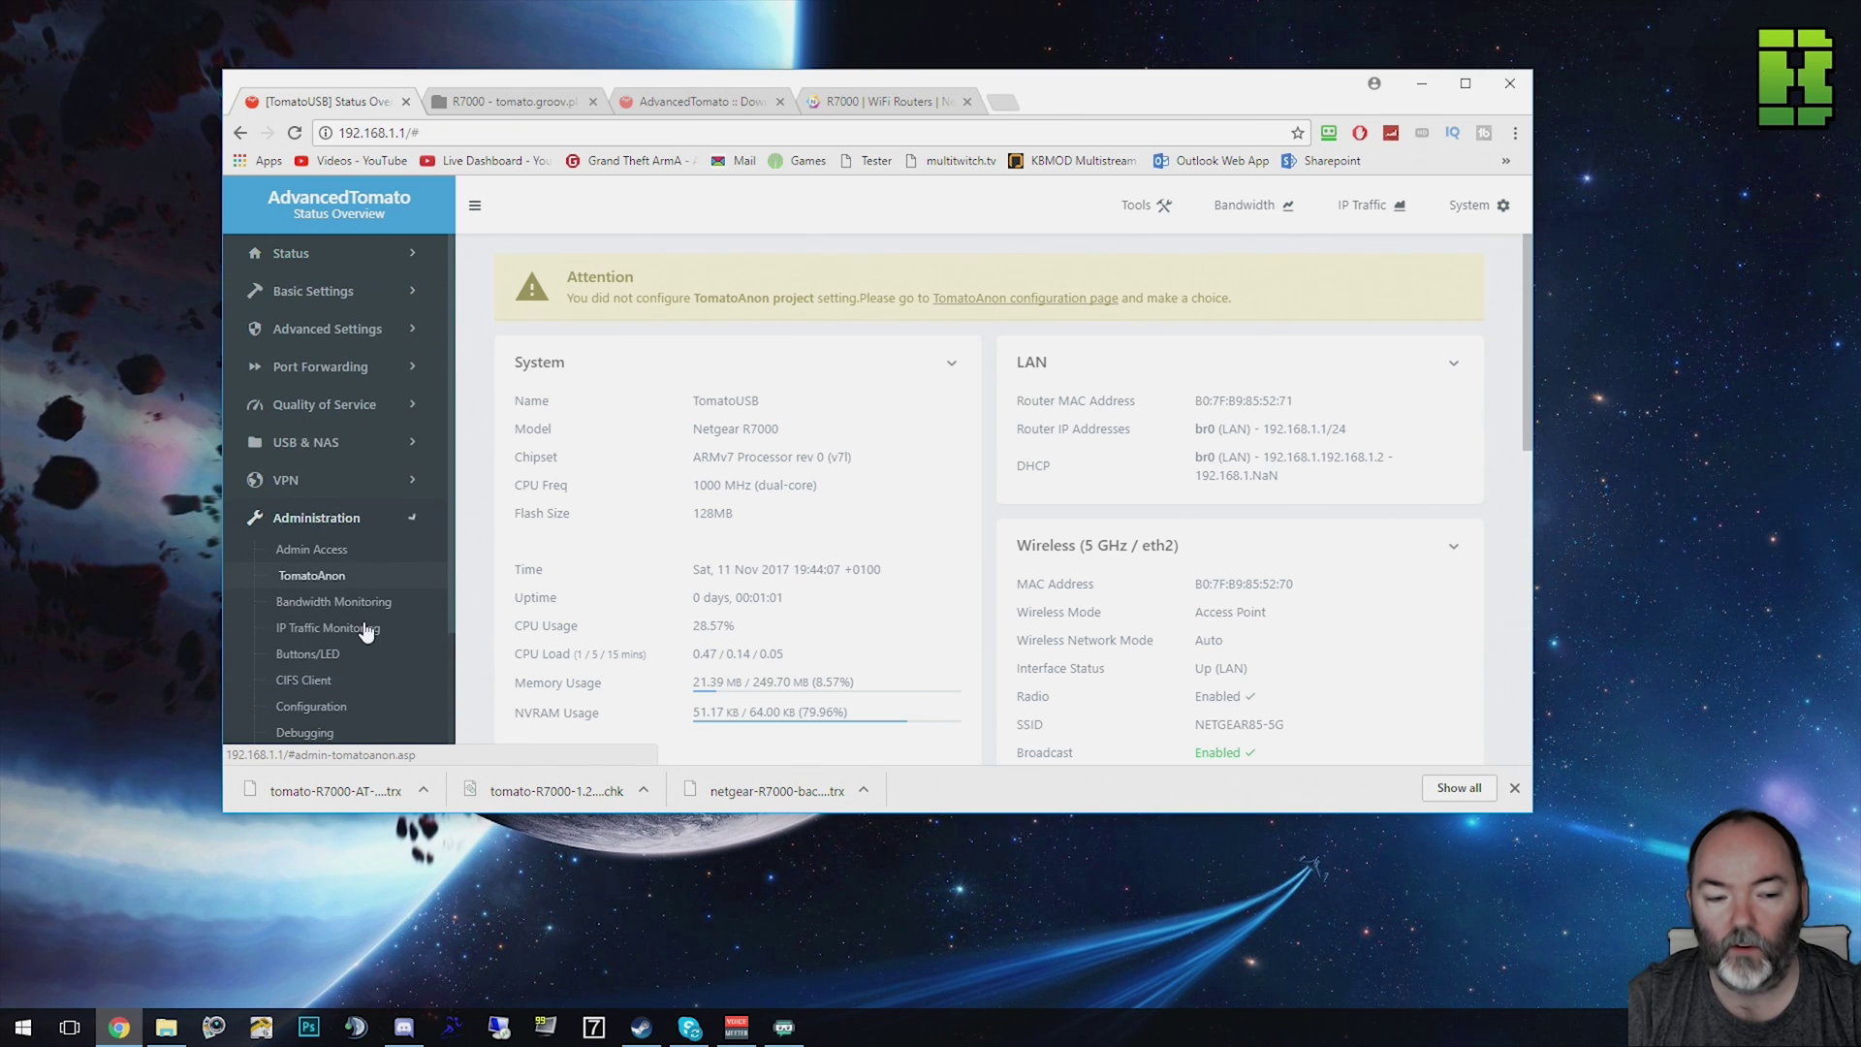
scroll(366, 625, "down", 2)
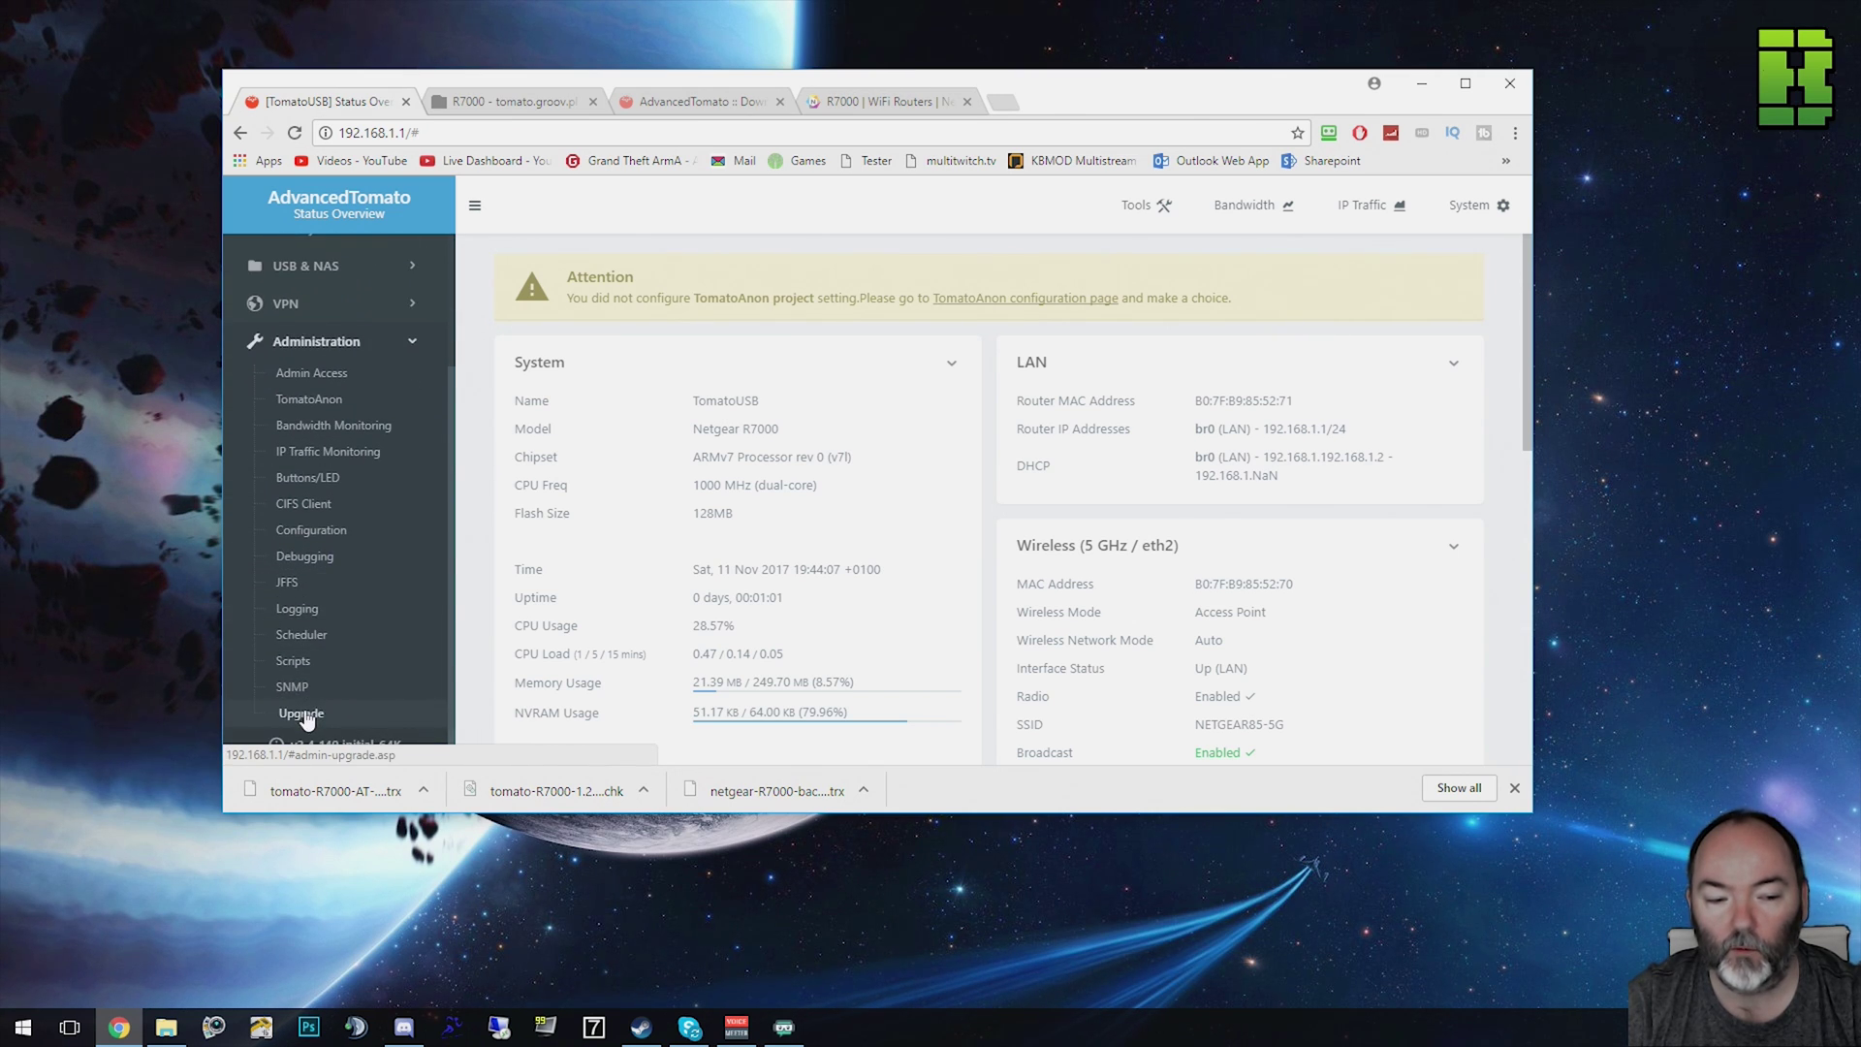
left_click(302, 715)
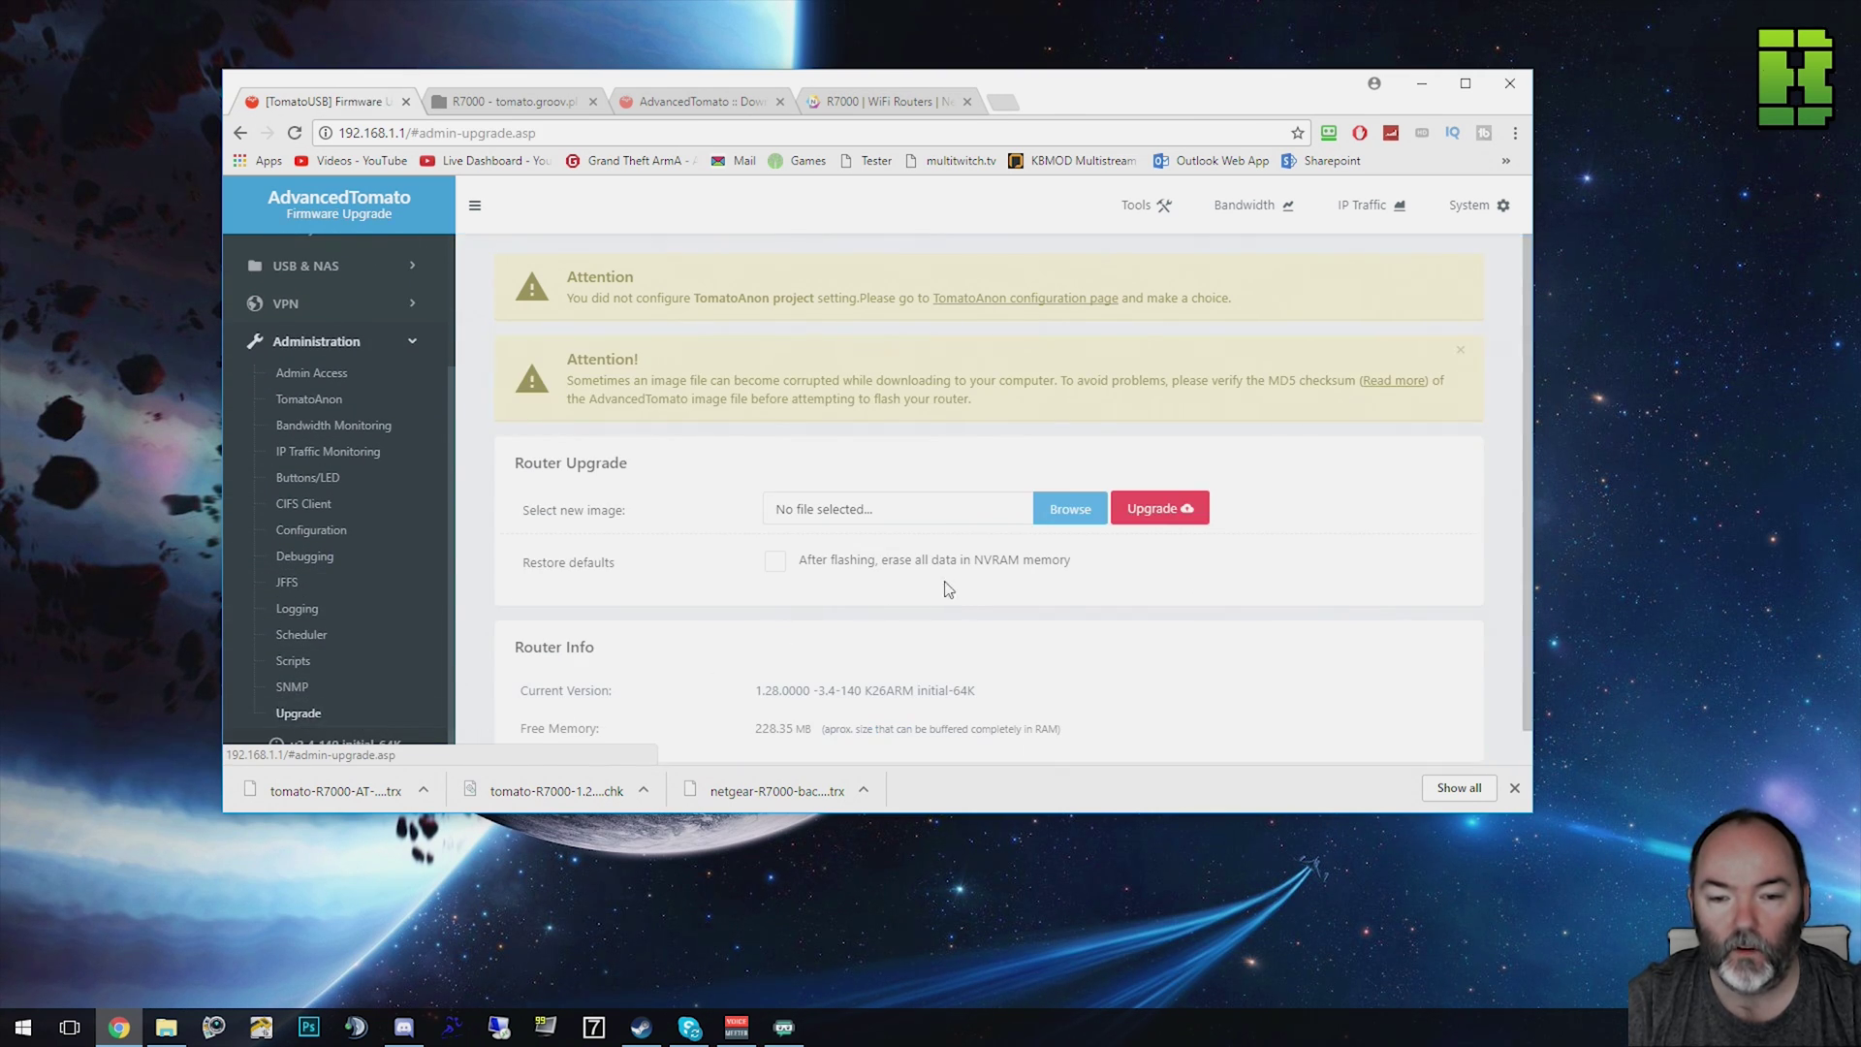
left_click(1080, 510)
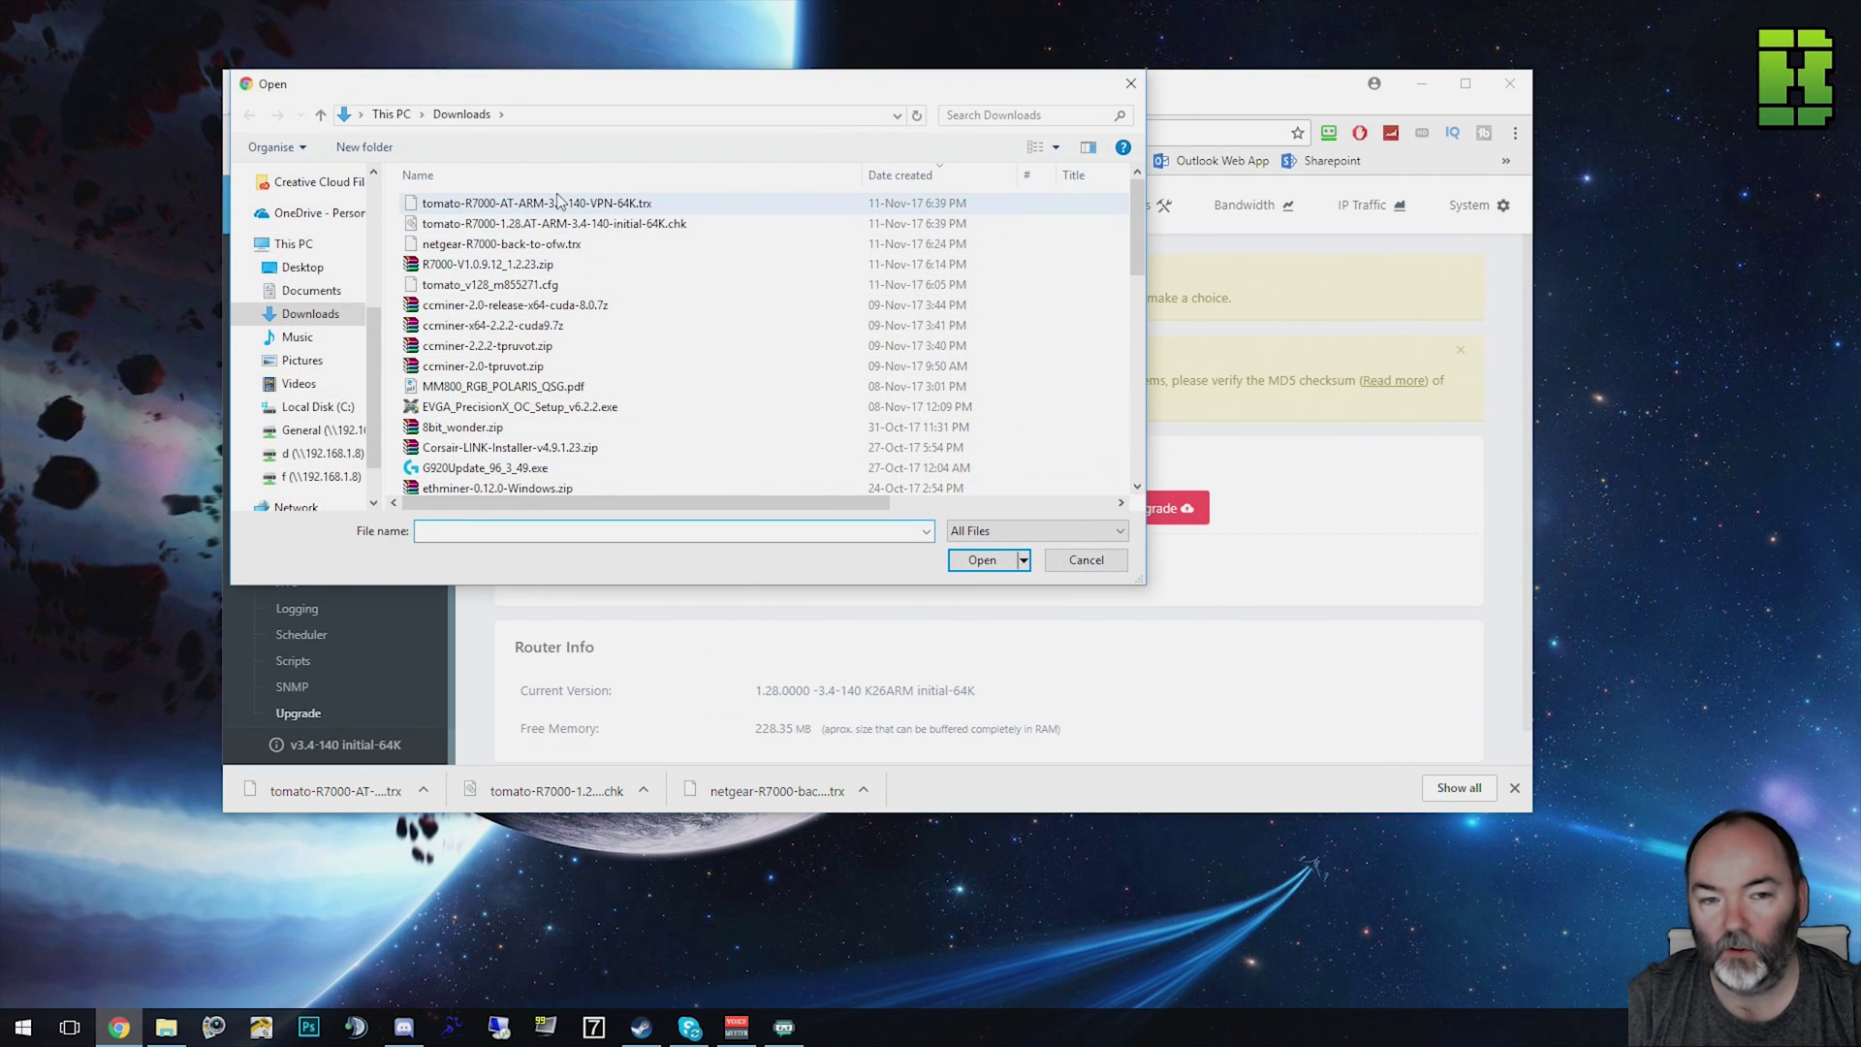
left_click(575, 204)
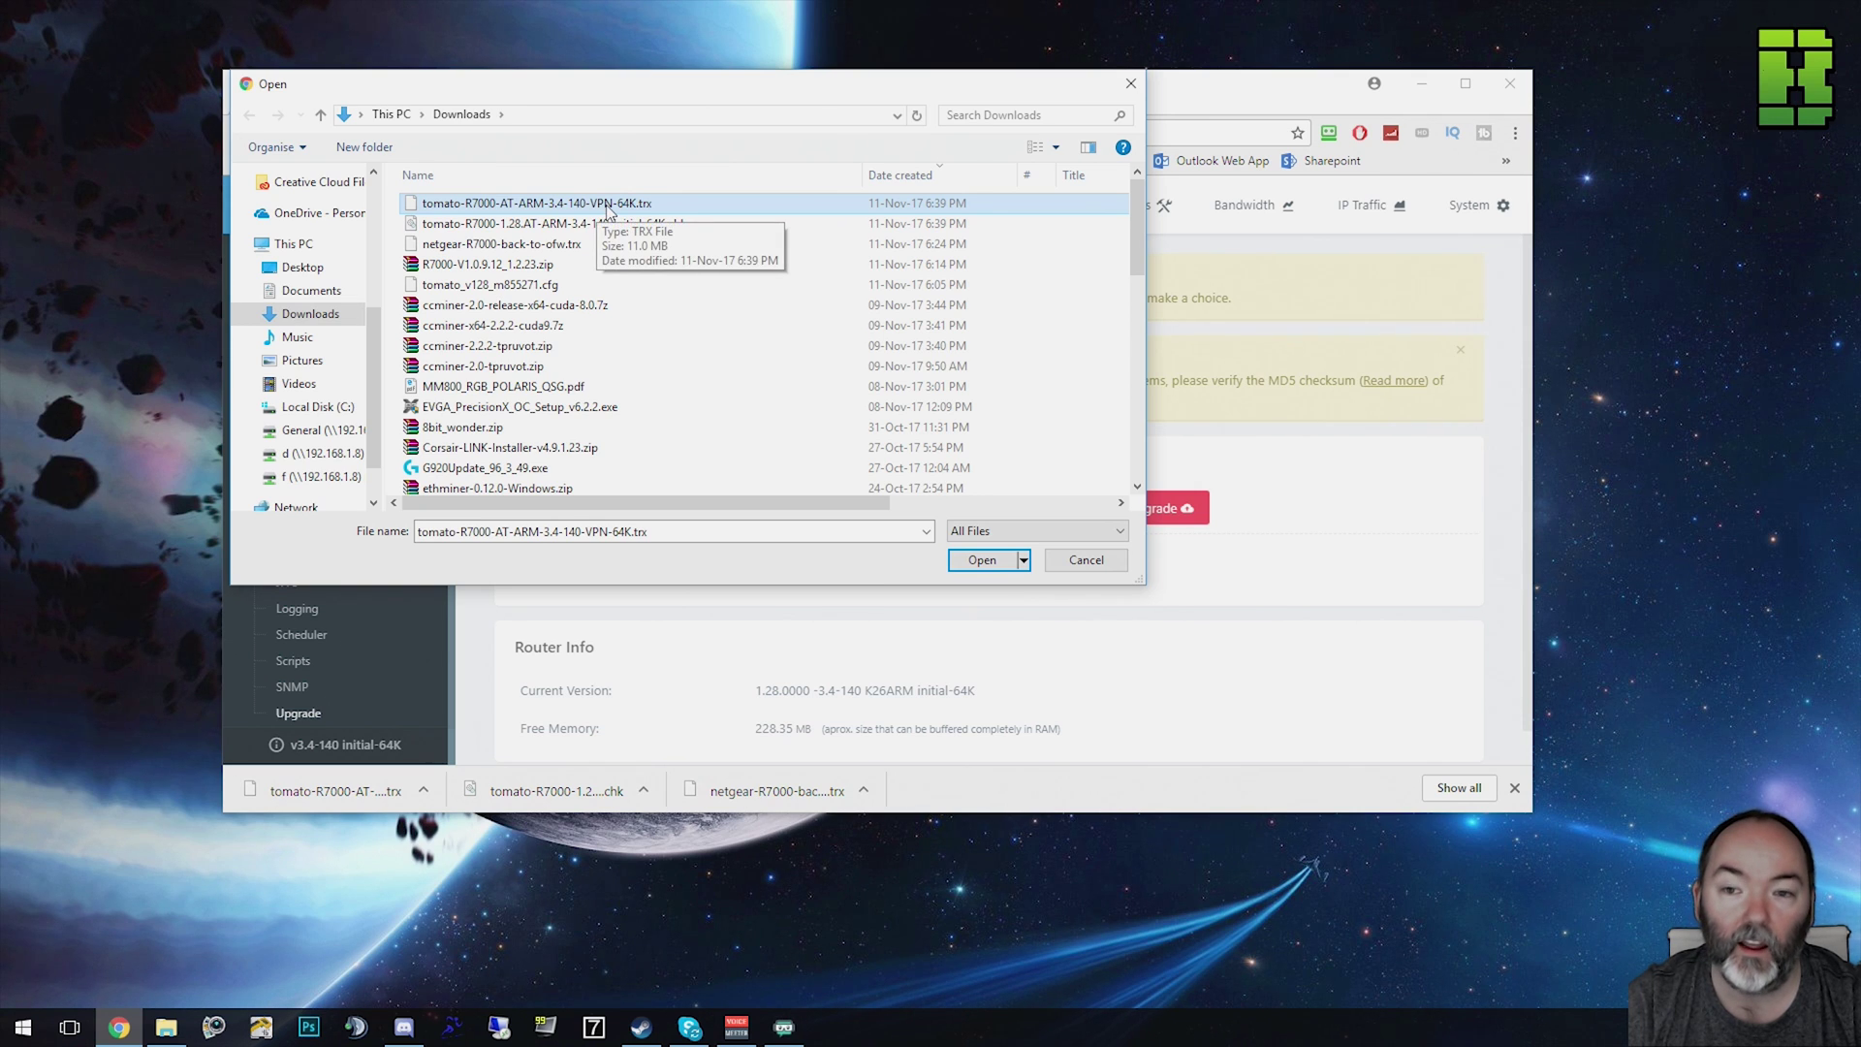
left_click(998, 562)
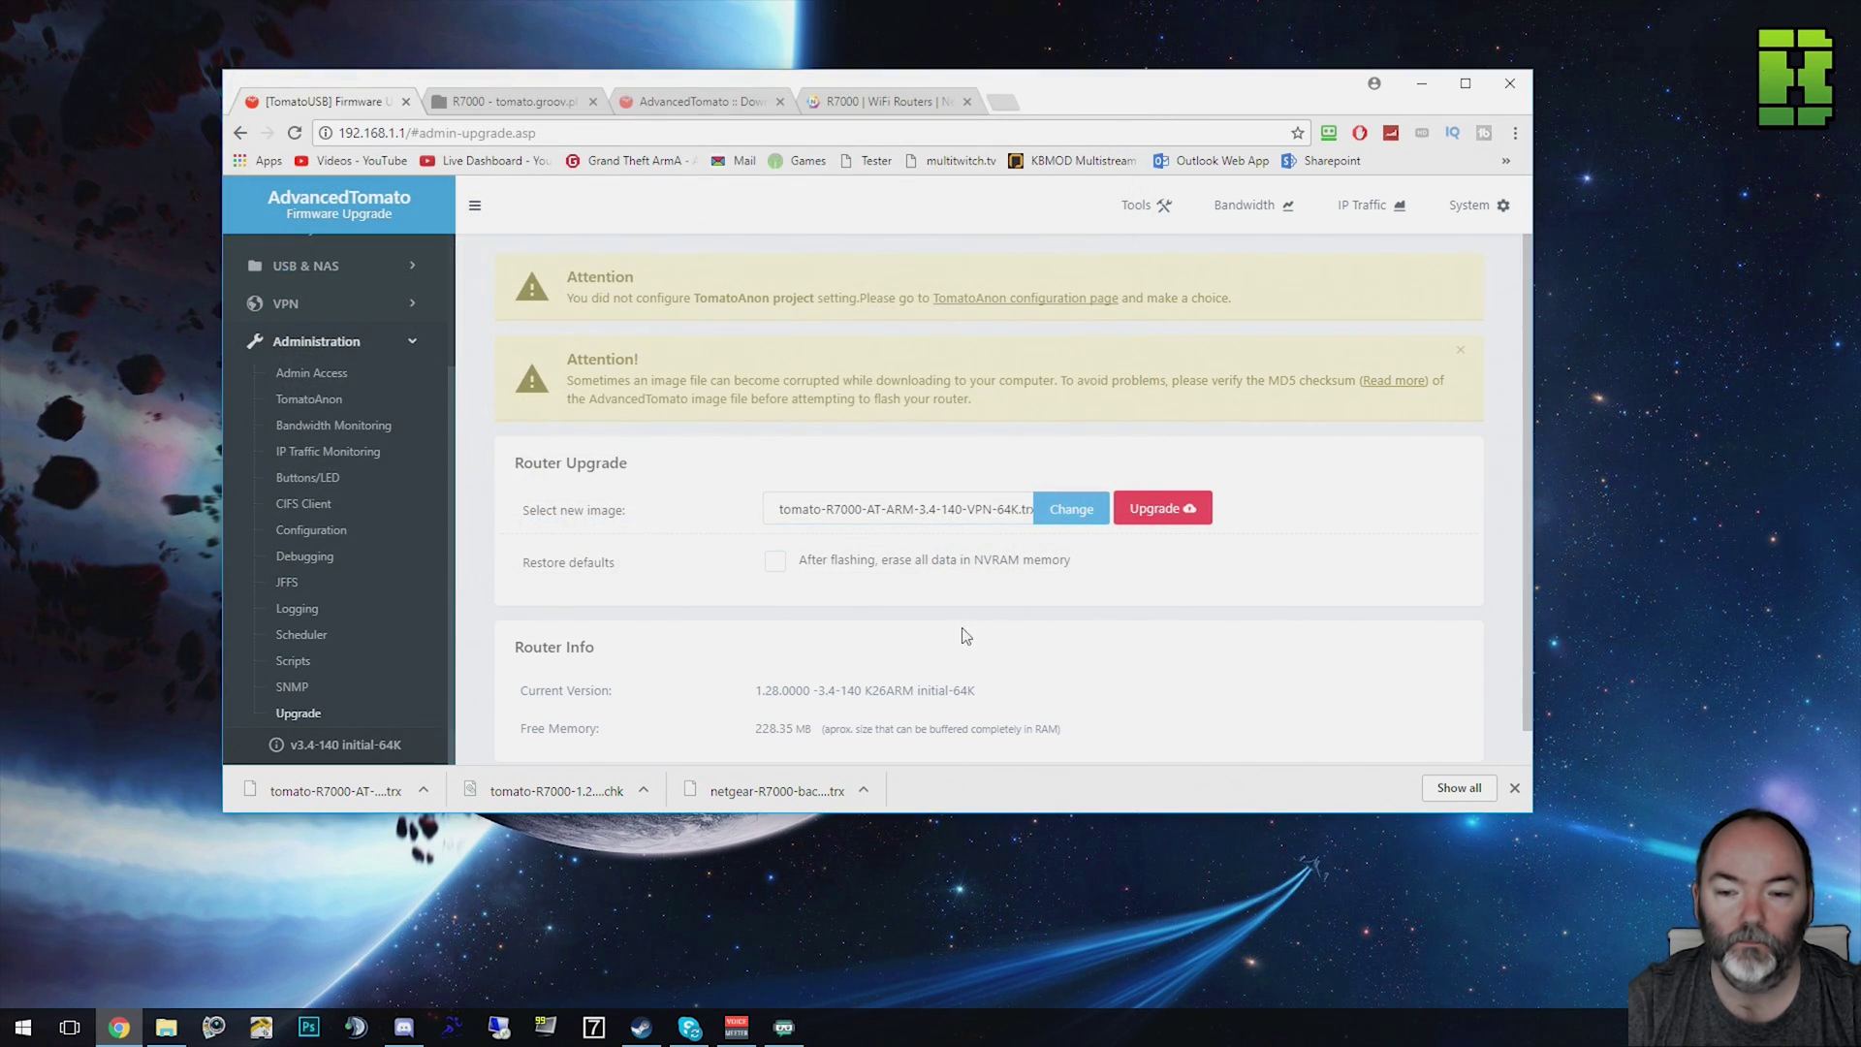
left_click(1180, 514)
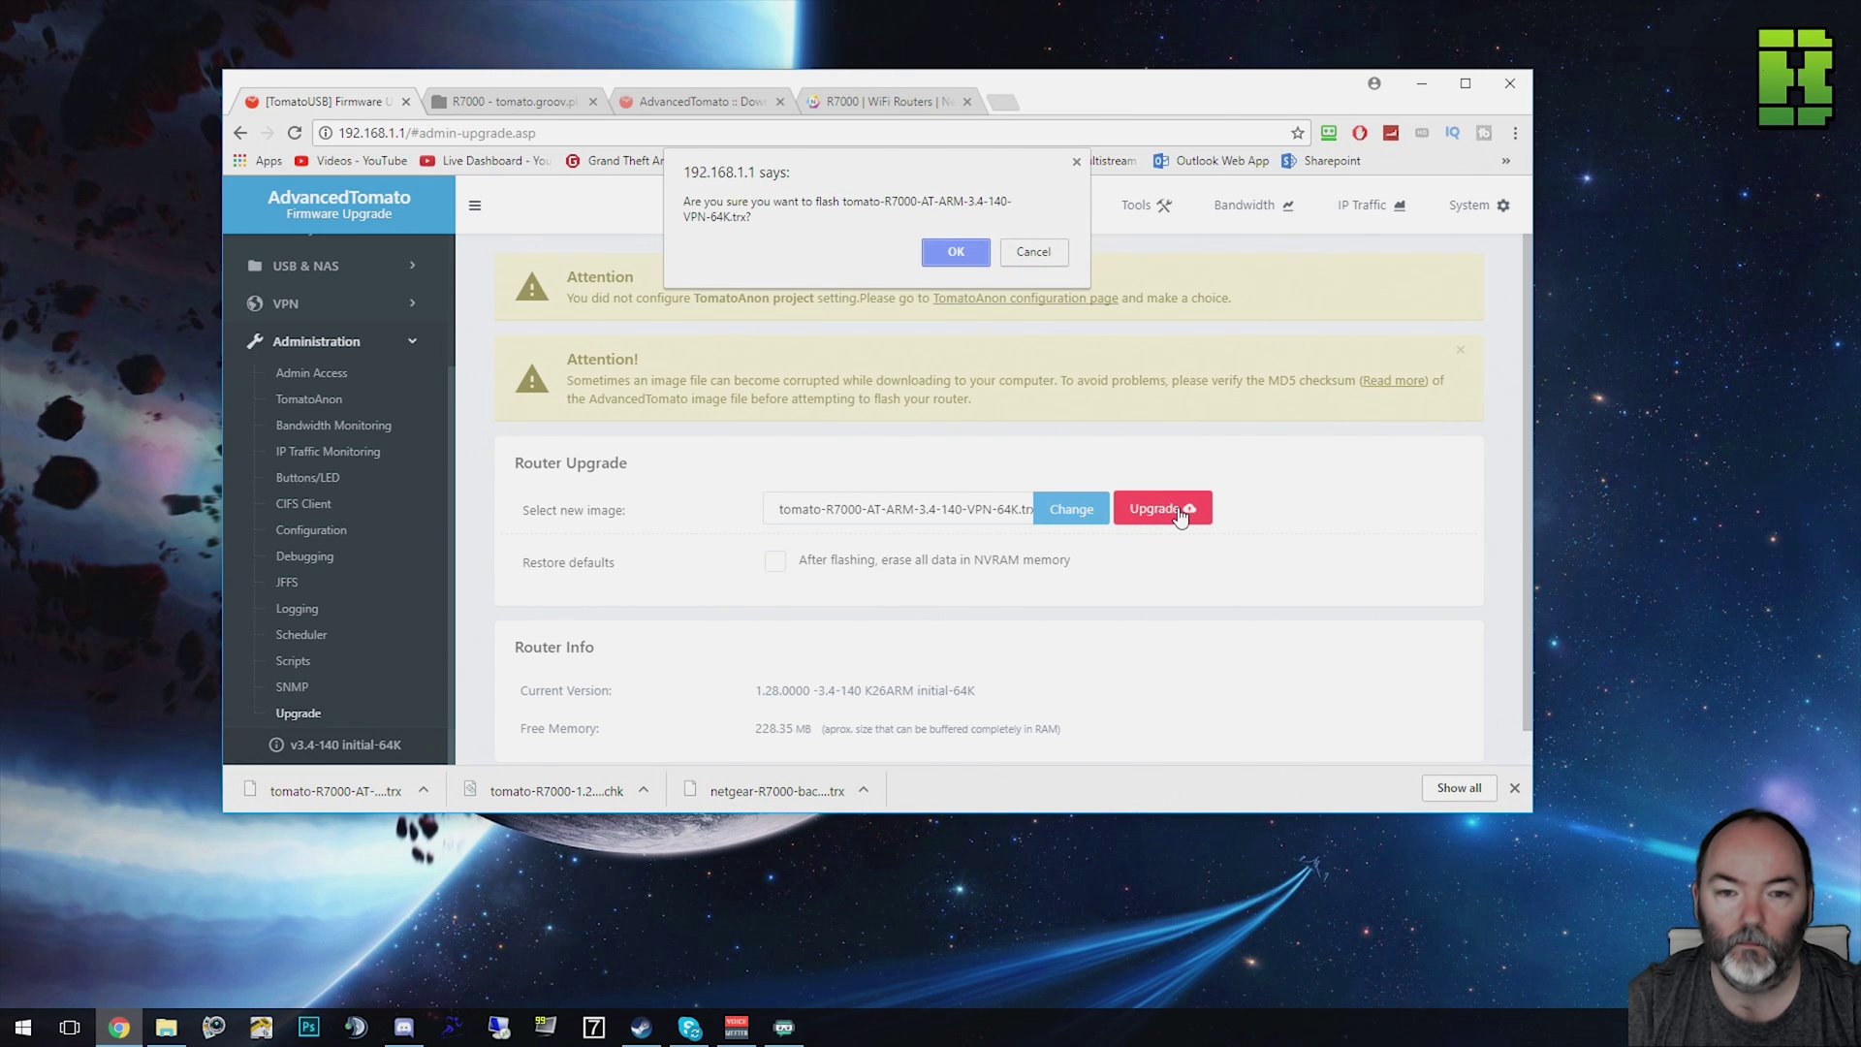
left_click(952, 254)
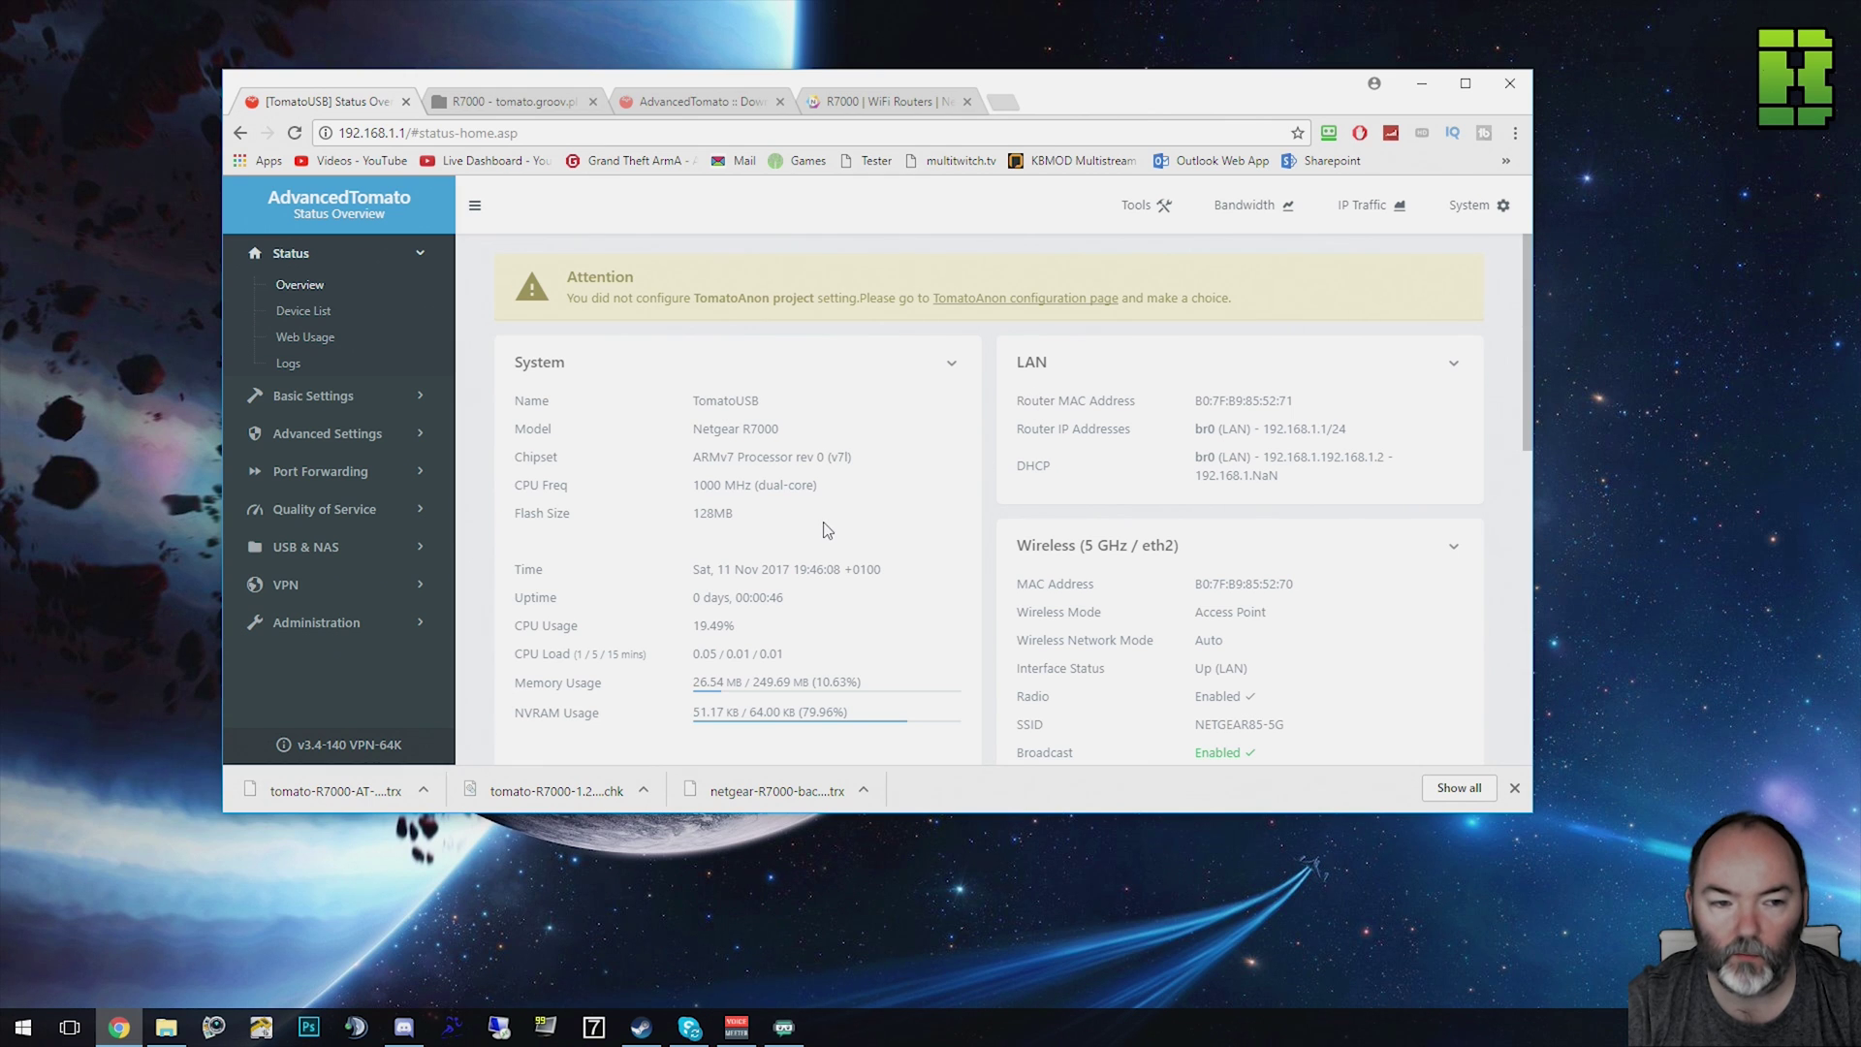
Check the router's device list and return to the status overview
left_click(298, 314)
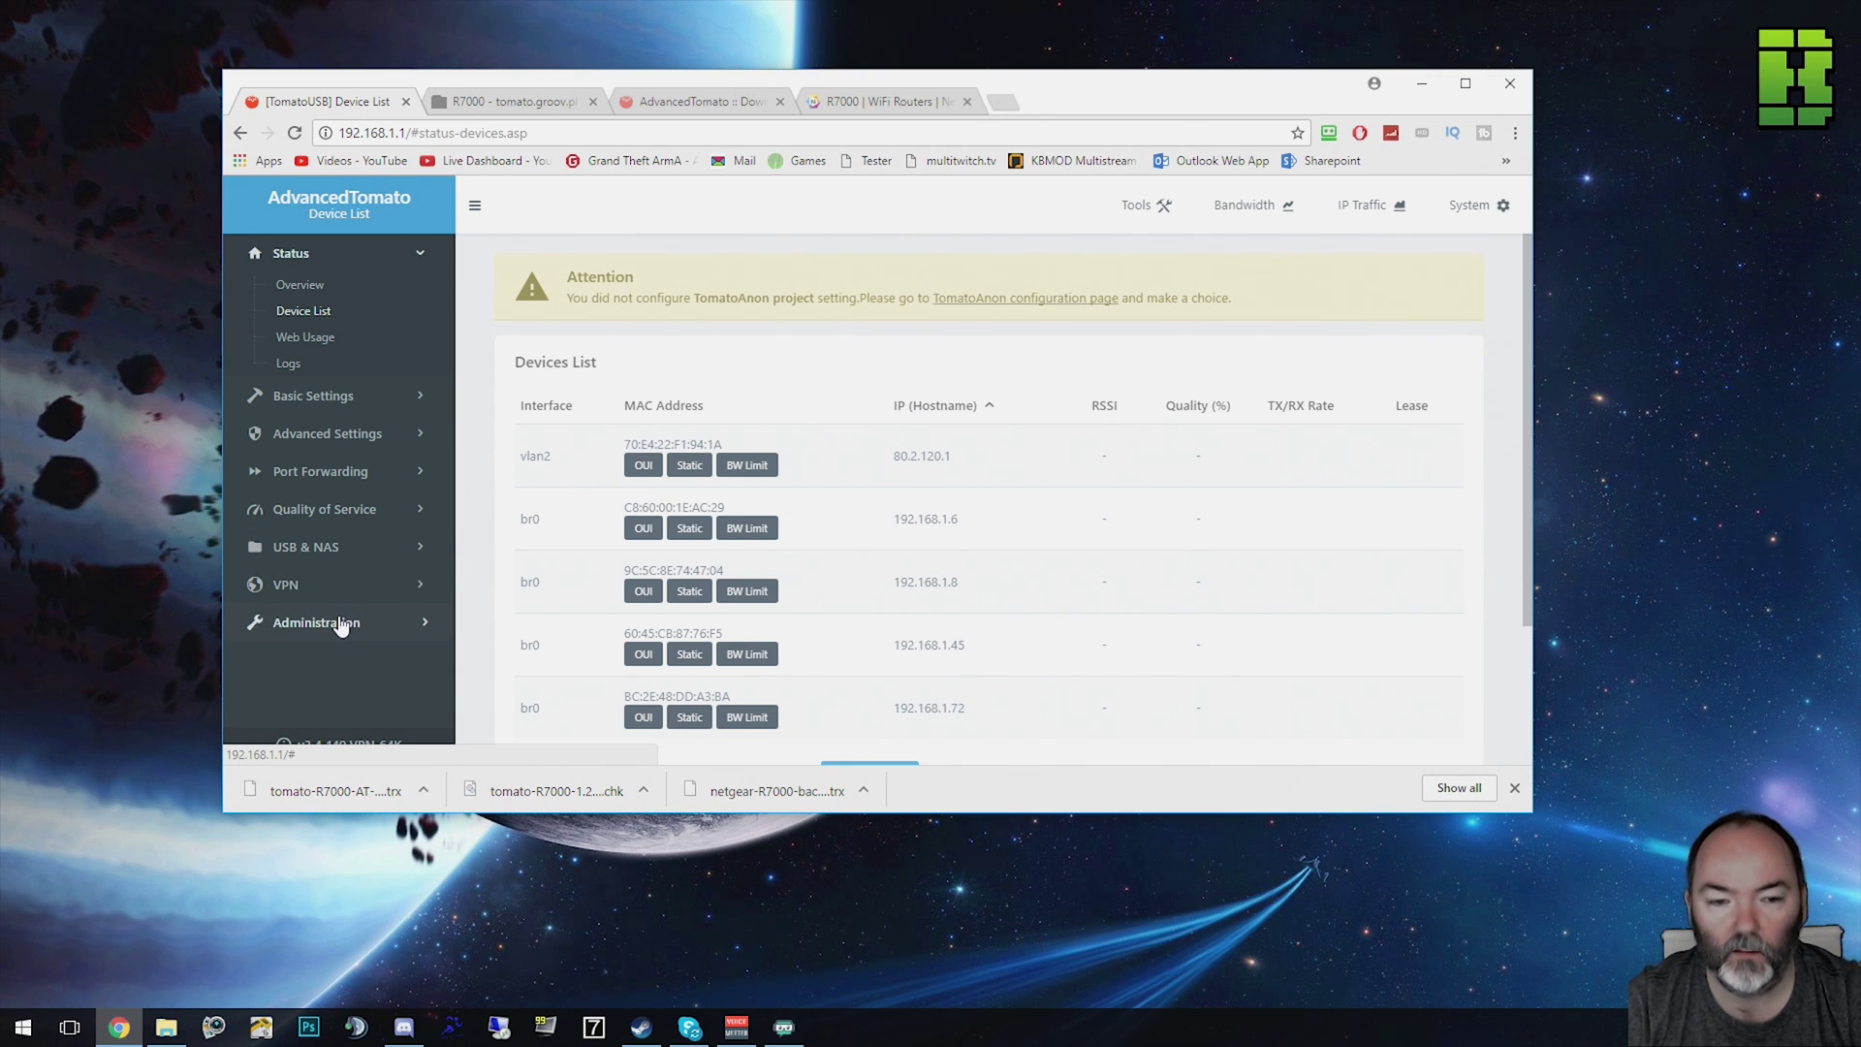
left_click(302, 284)
Restore the router configuration from the backup file tomato_v128_m855271.cfg and confirm the restore
left_click(334, 622)
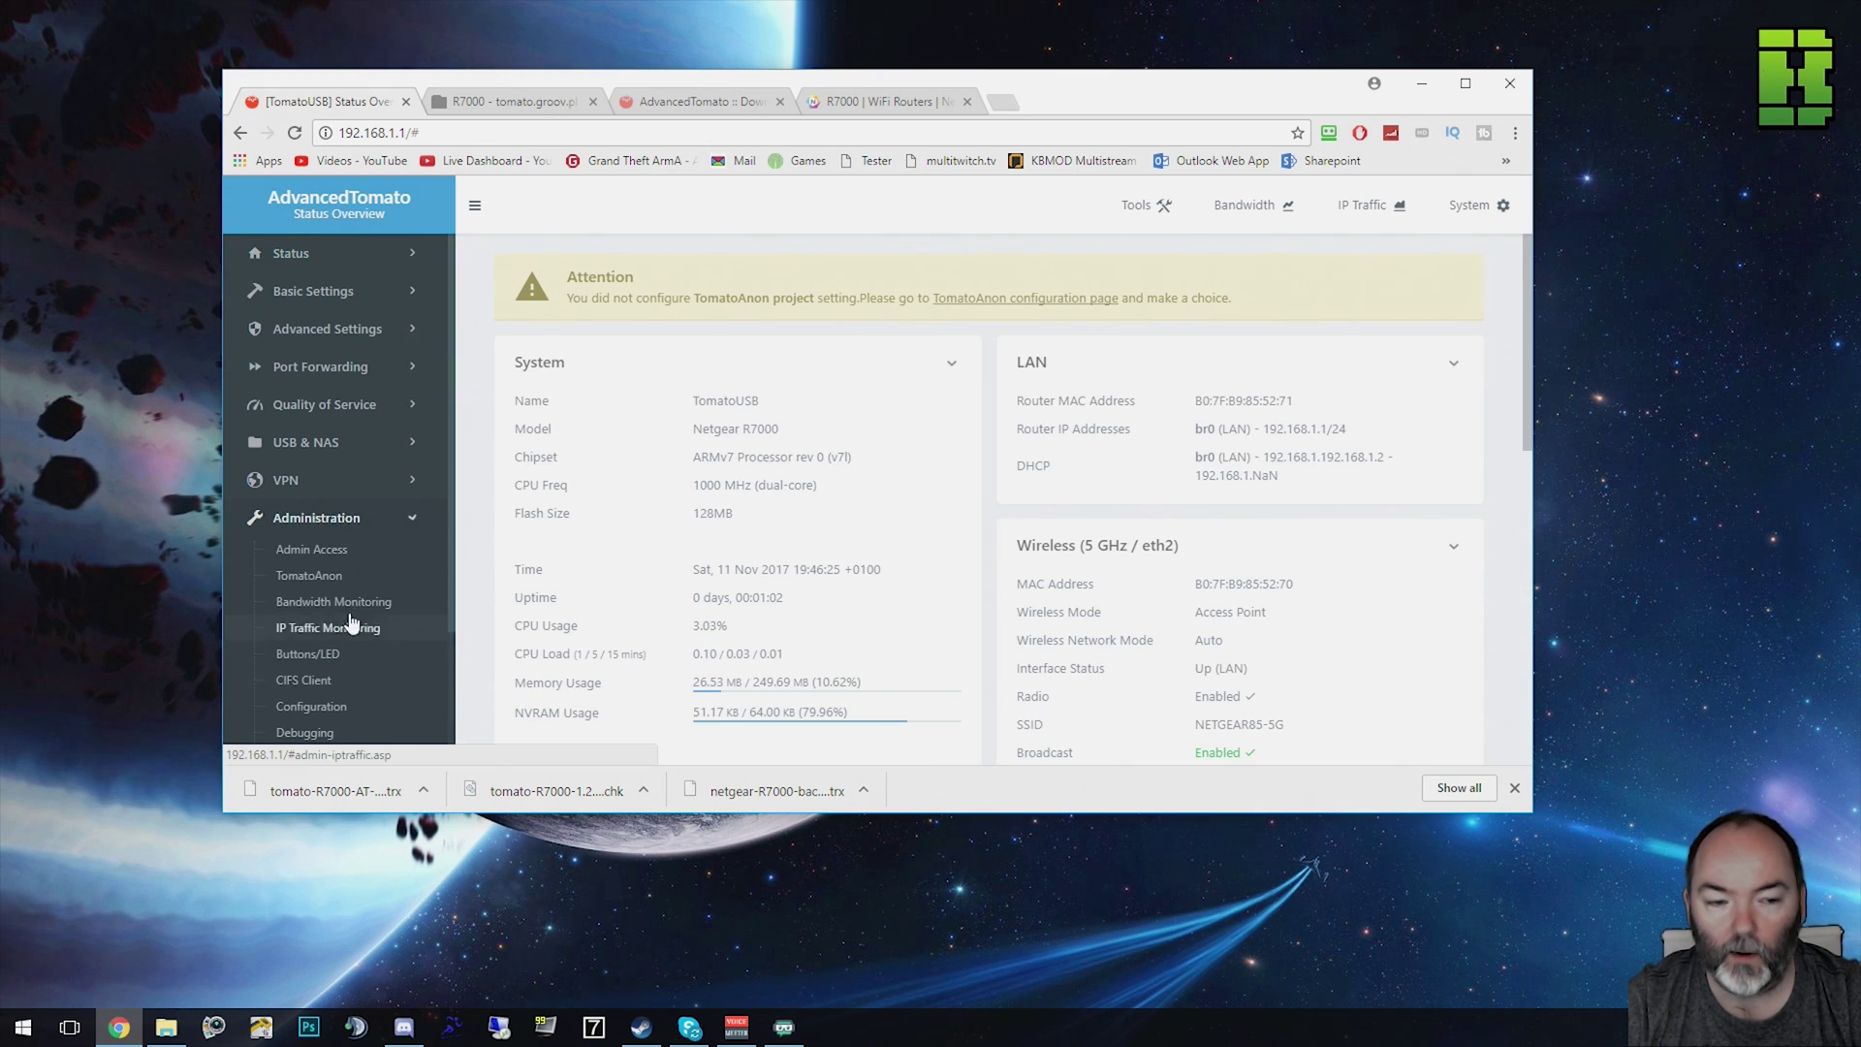
scroll(365, 663, "down", 2)
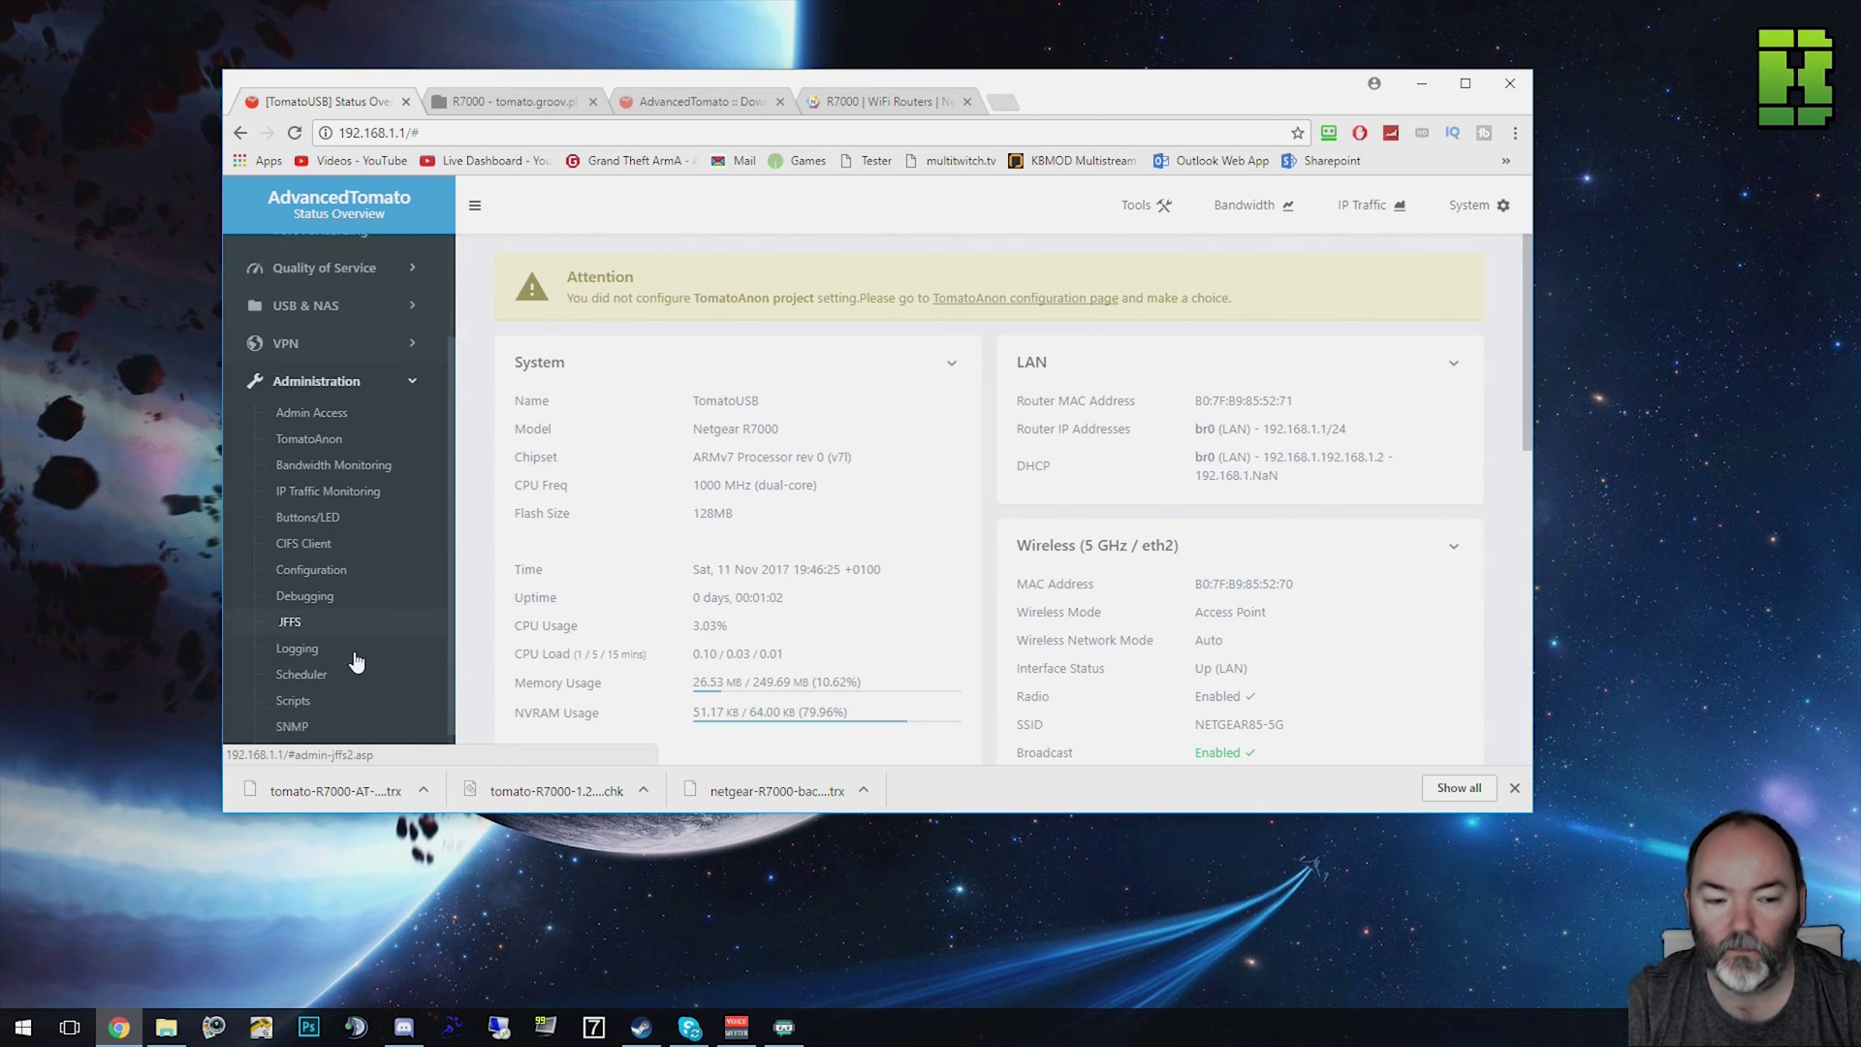
left_click(319, 529)
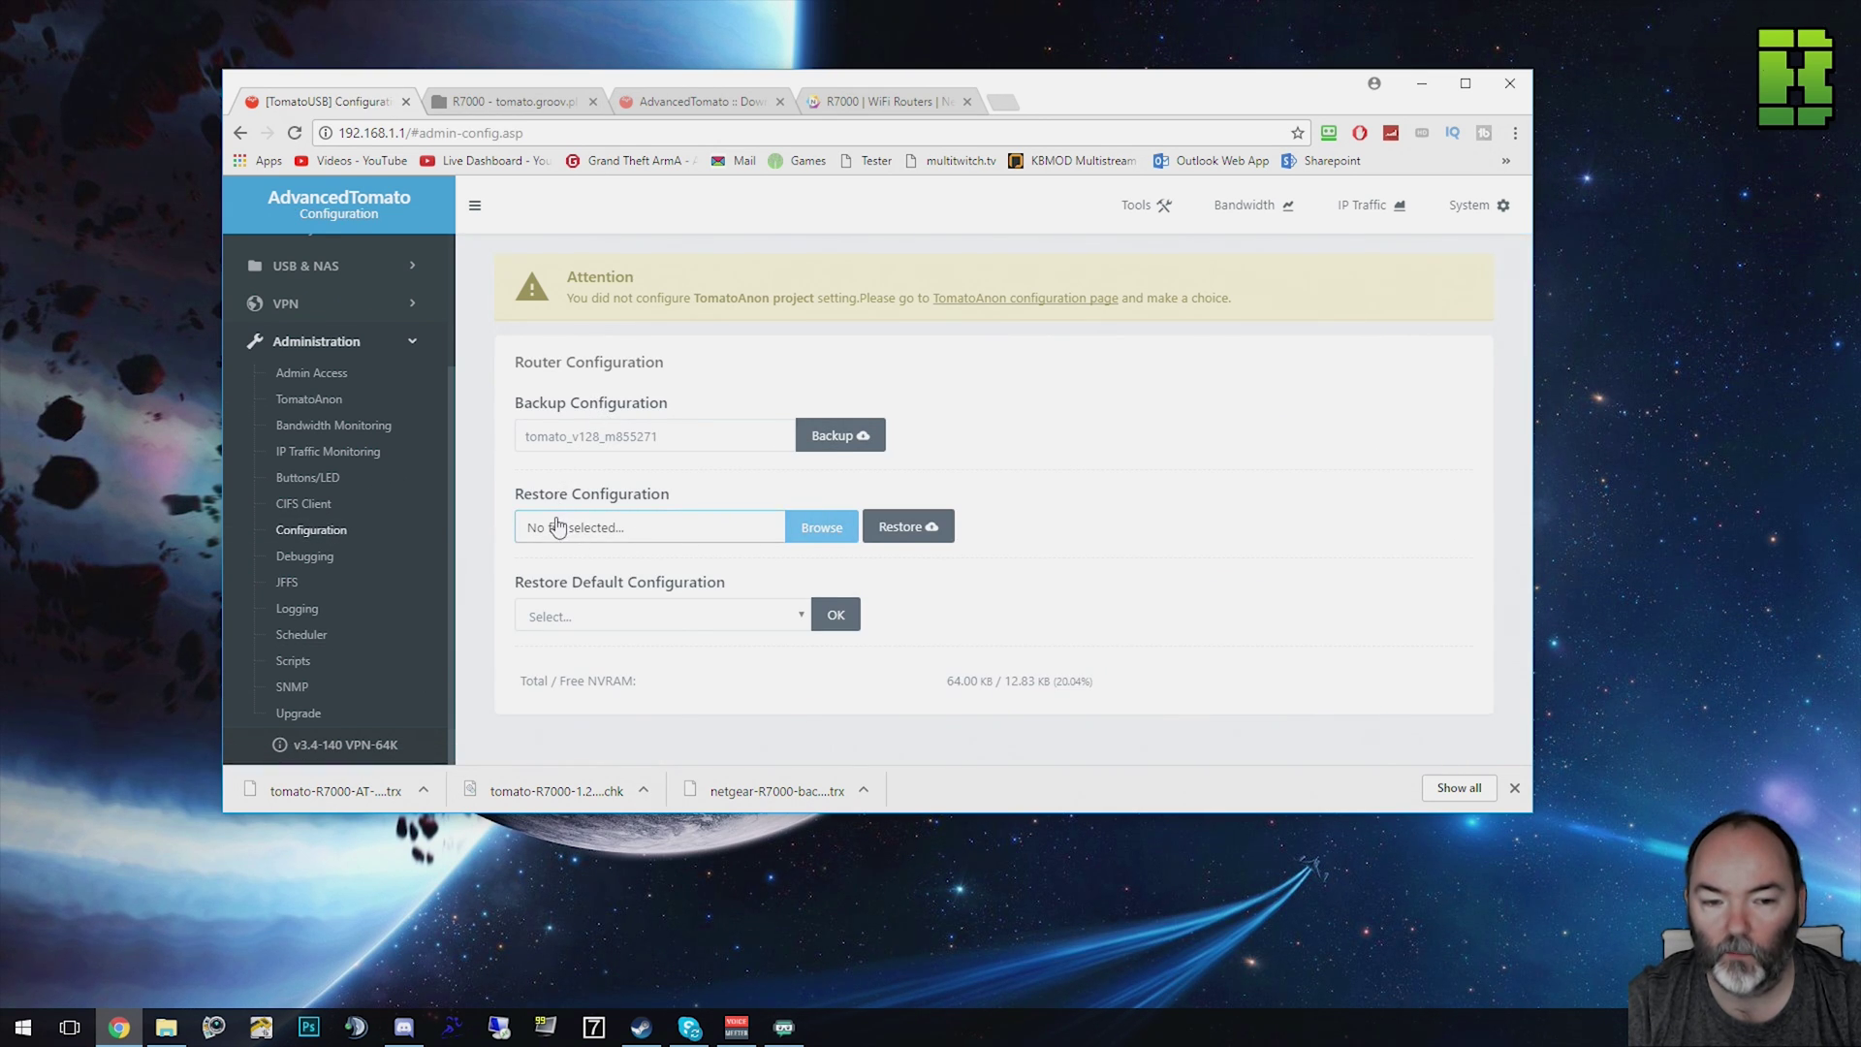
left_click(819, 527)
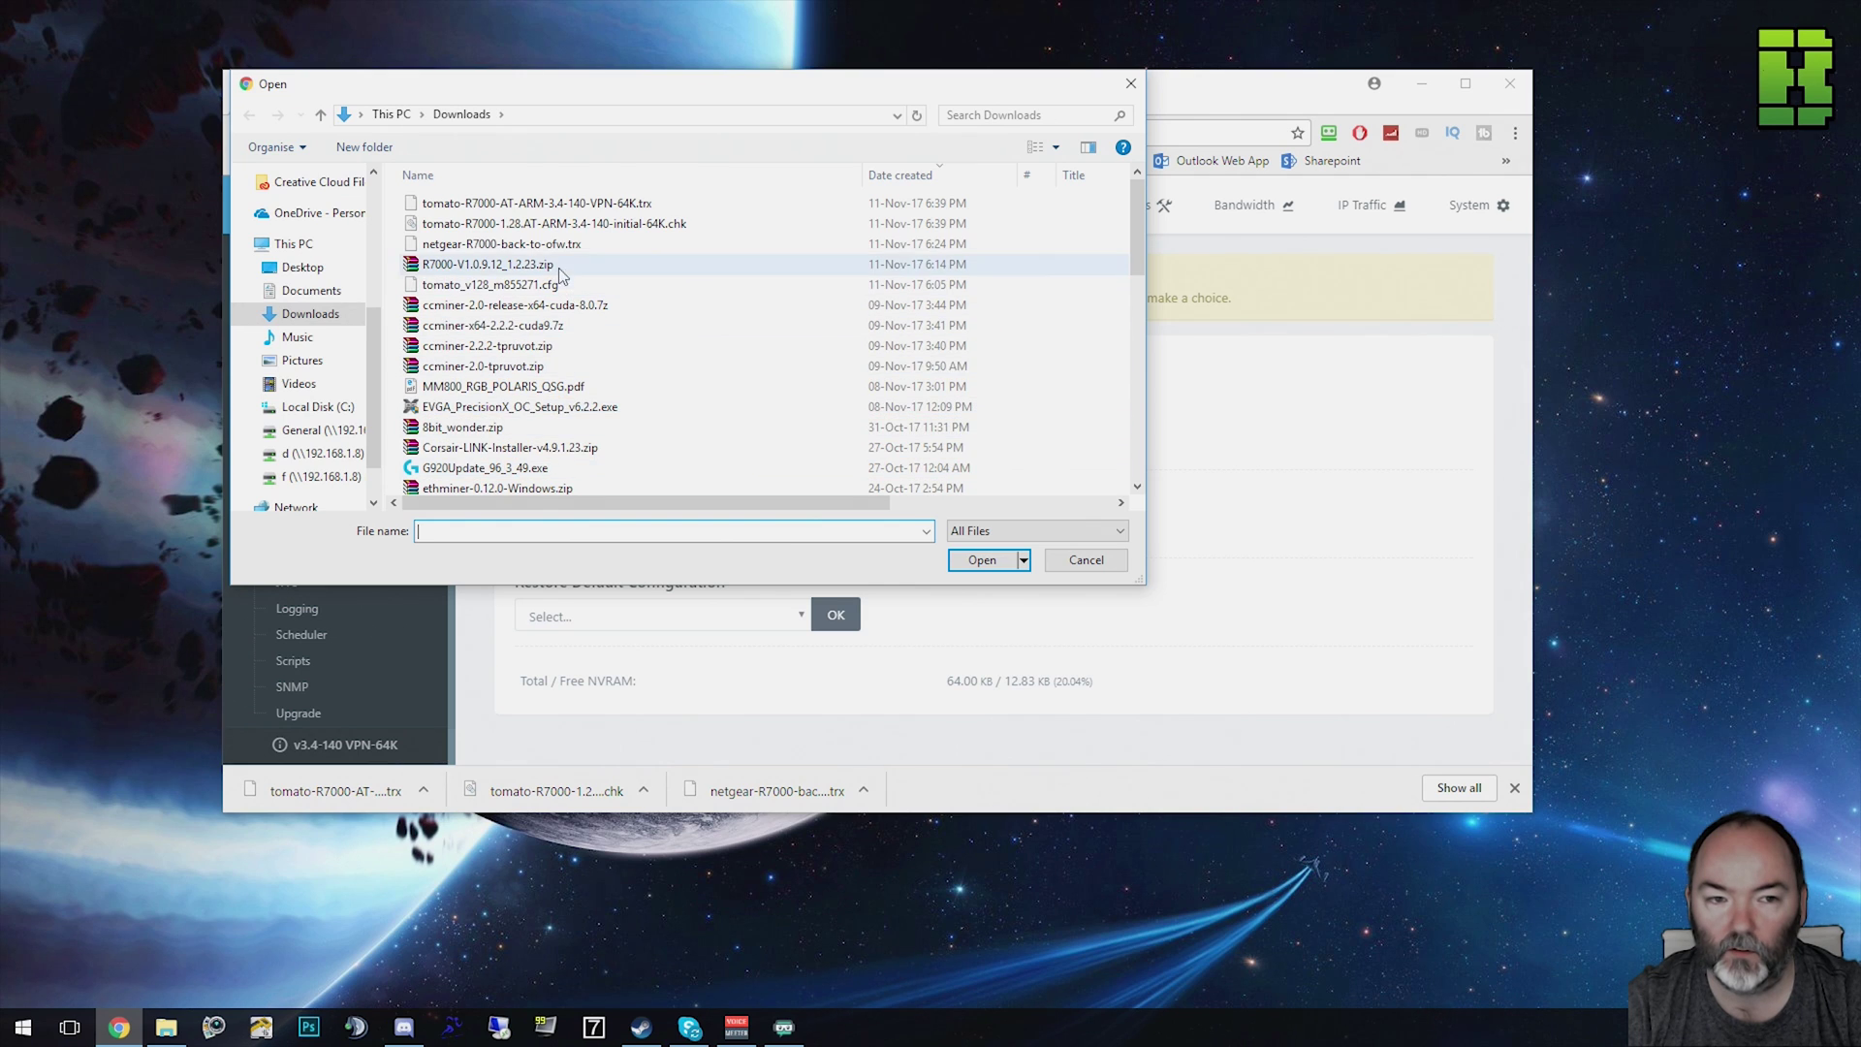
left_click(494, 285)
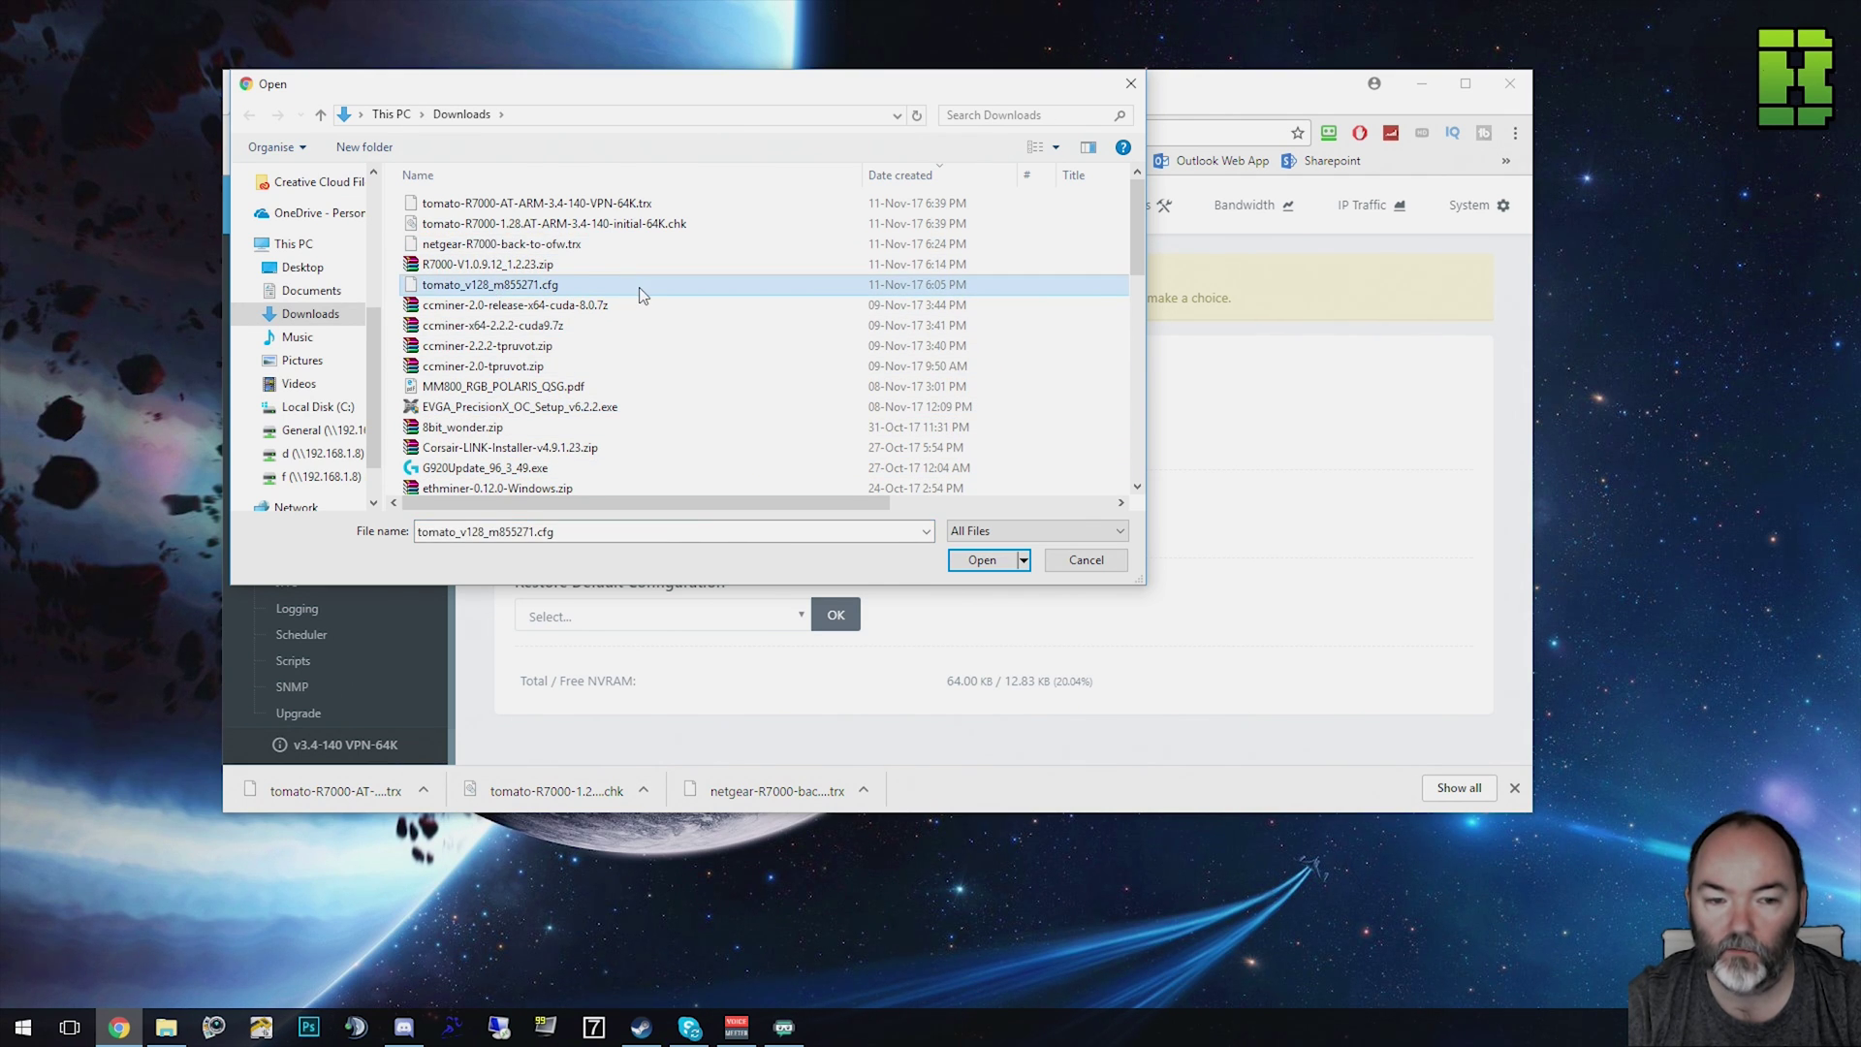
left_click(989, 563)
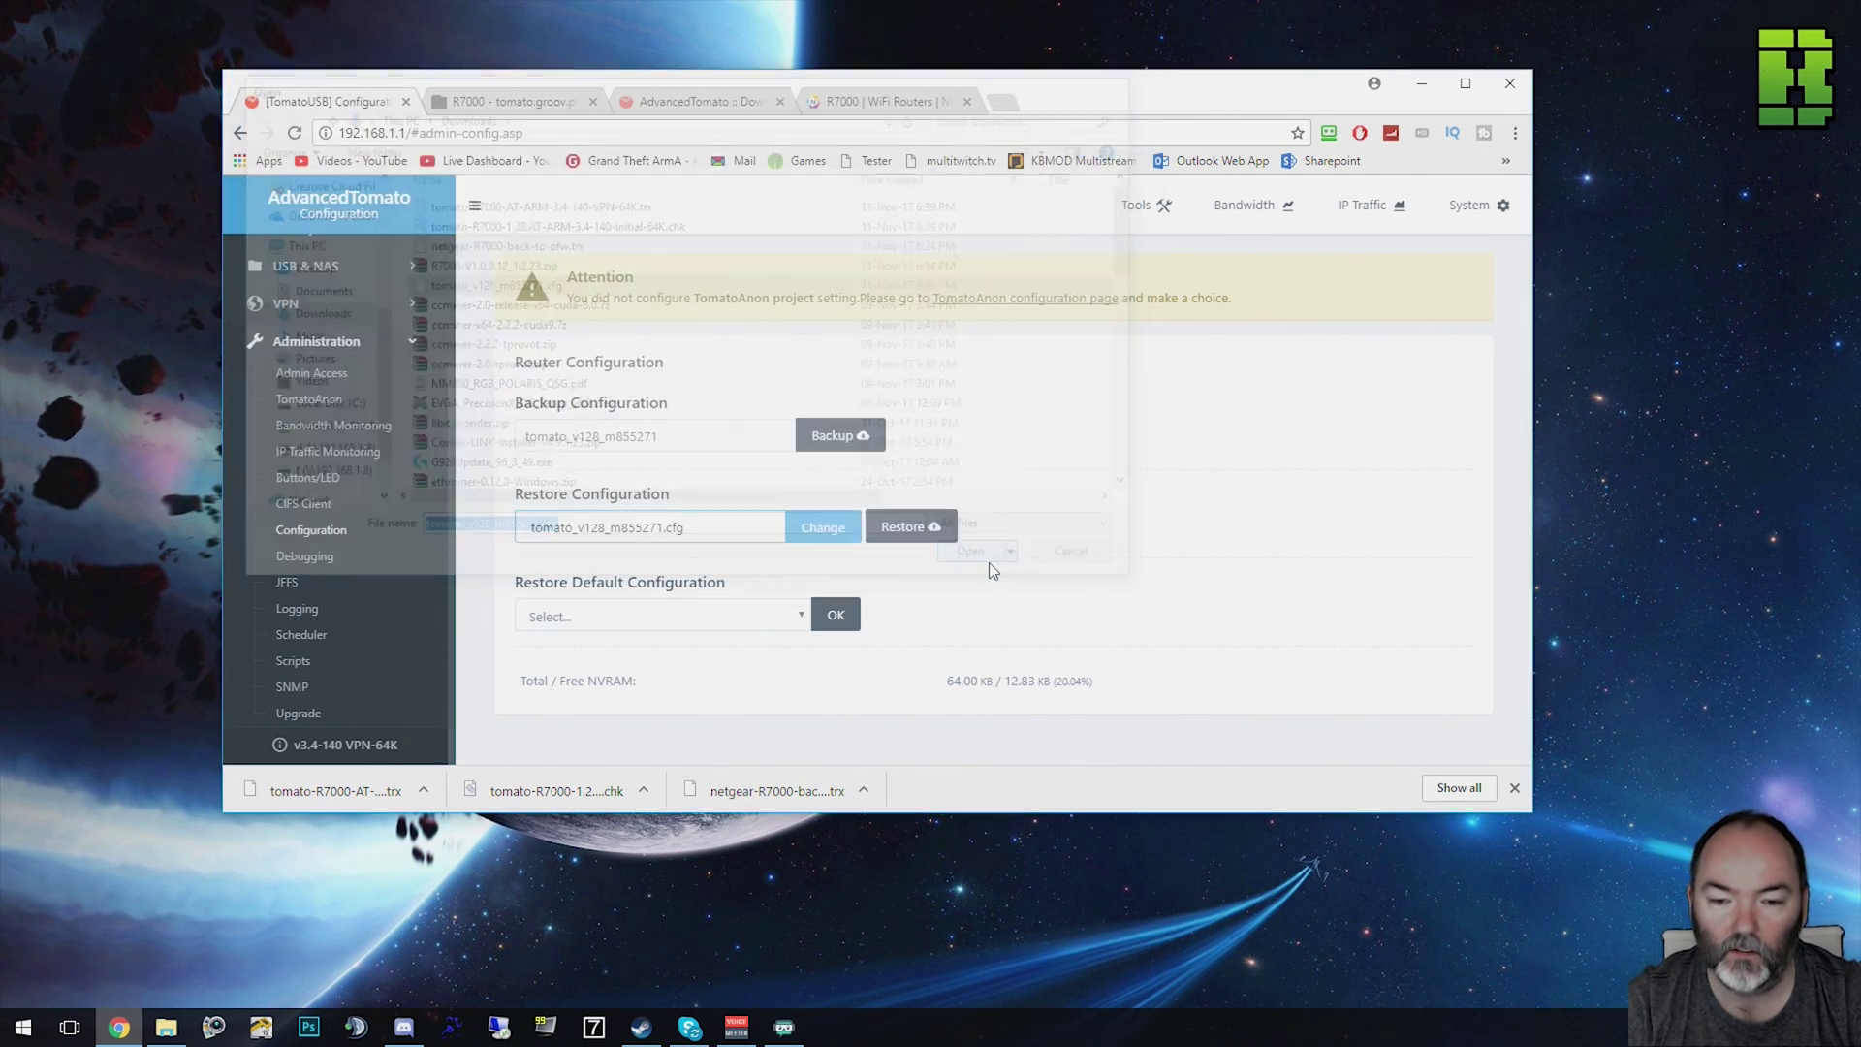
left_click(919, 539)
left_click(951, 237)
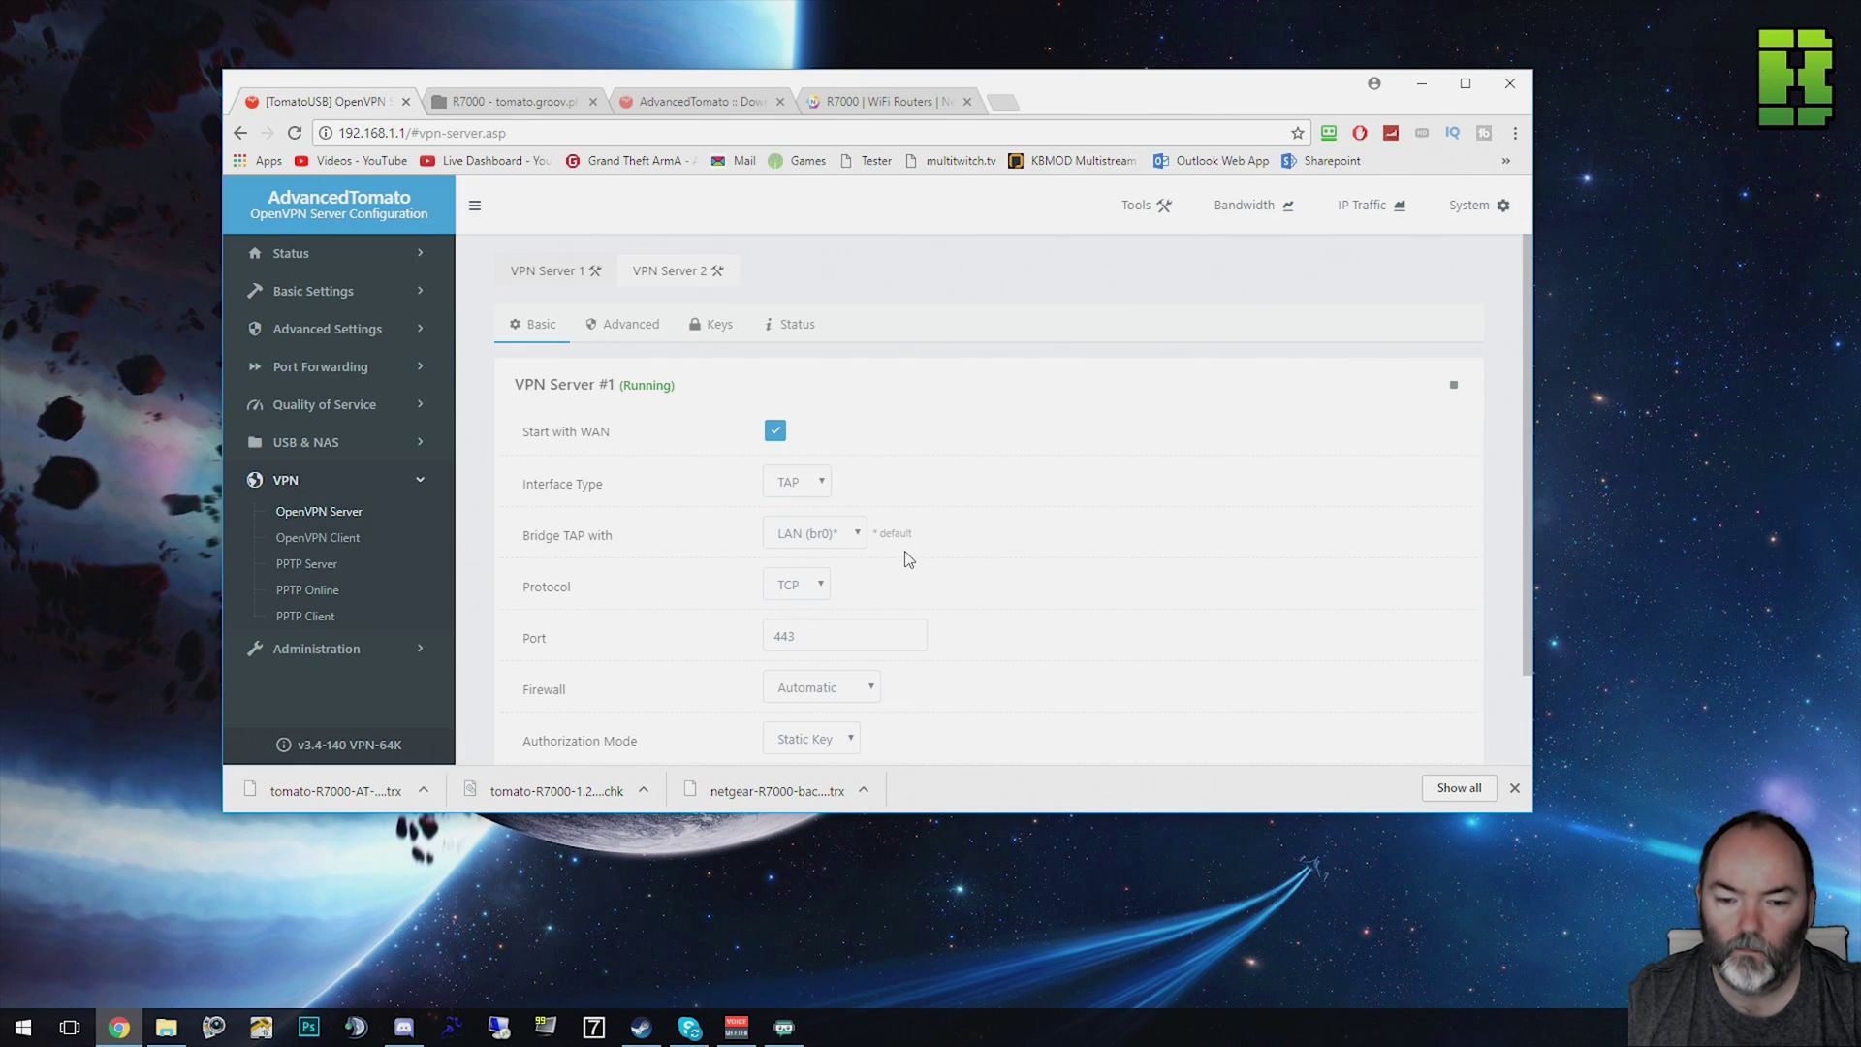
Review the restored basic port-forwarding rules and expand the status section
left_click(340, 330)
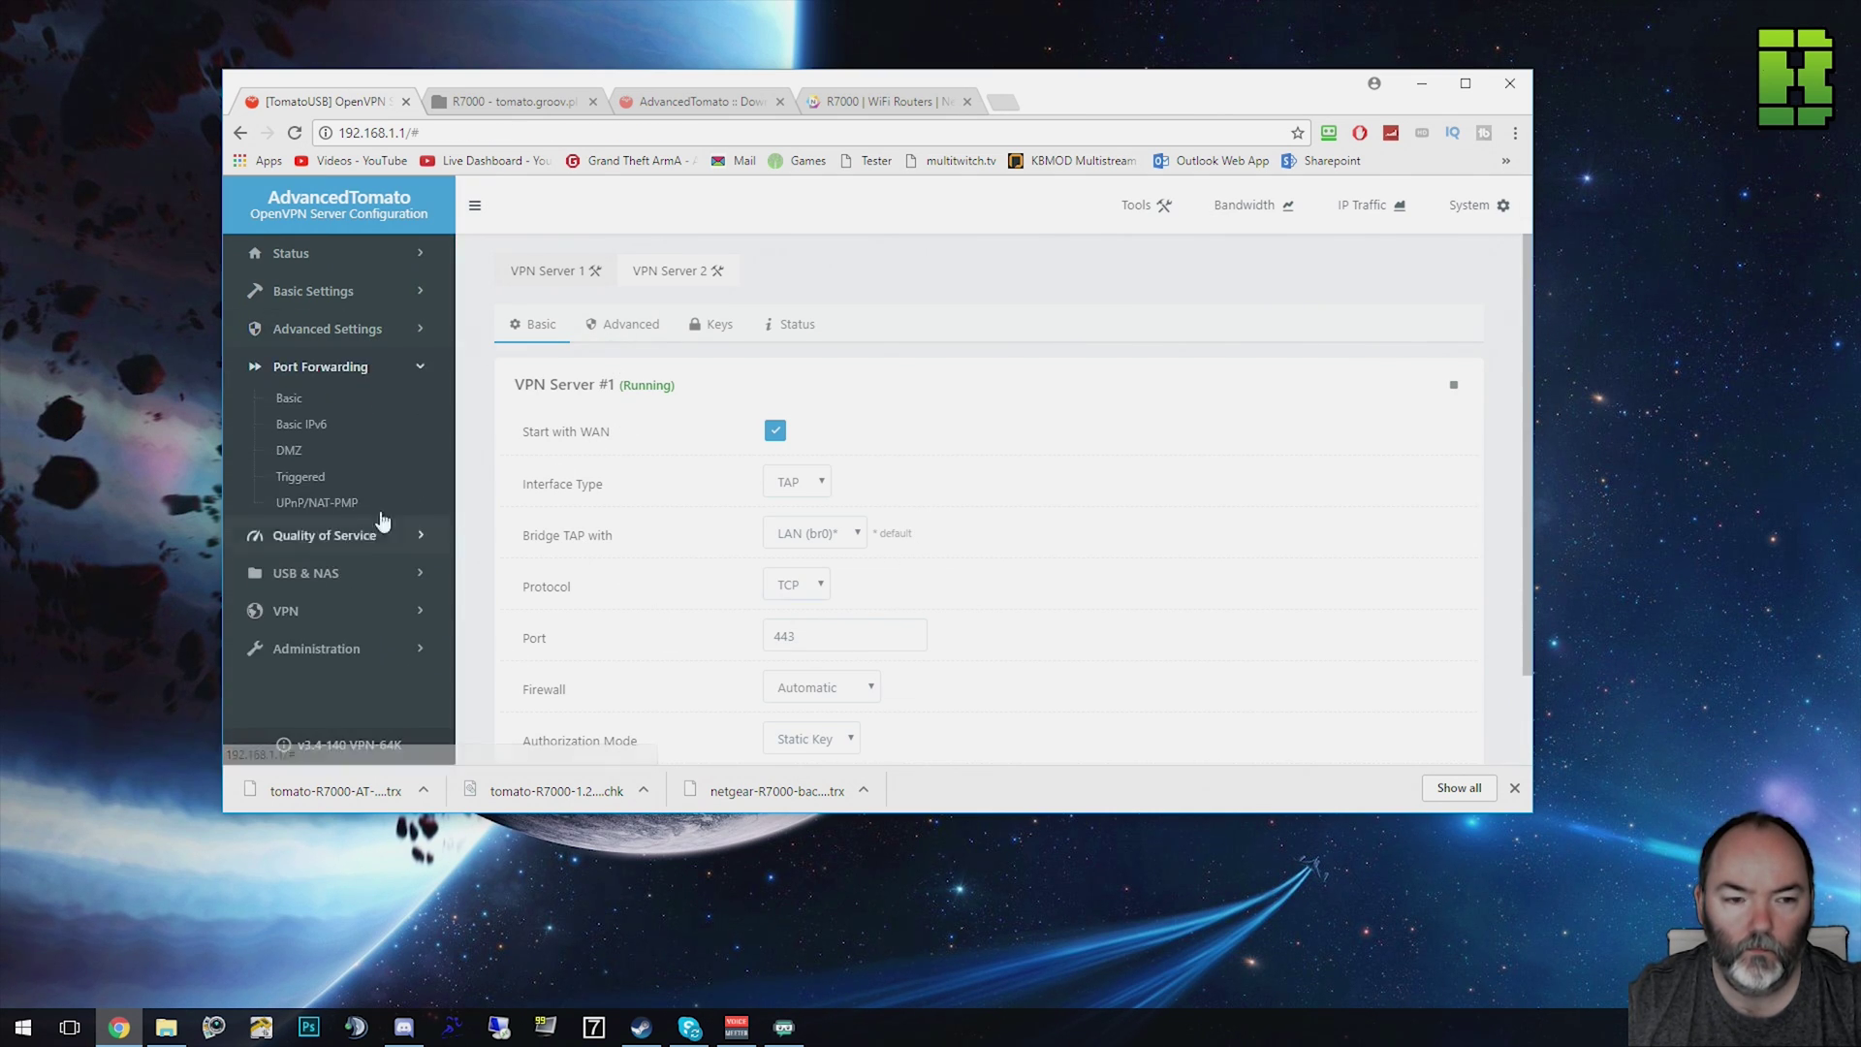
left_click(277, 400)
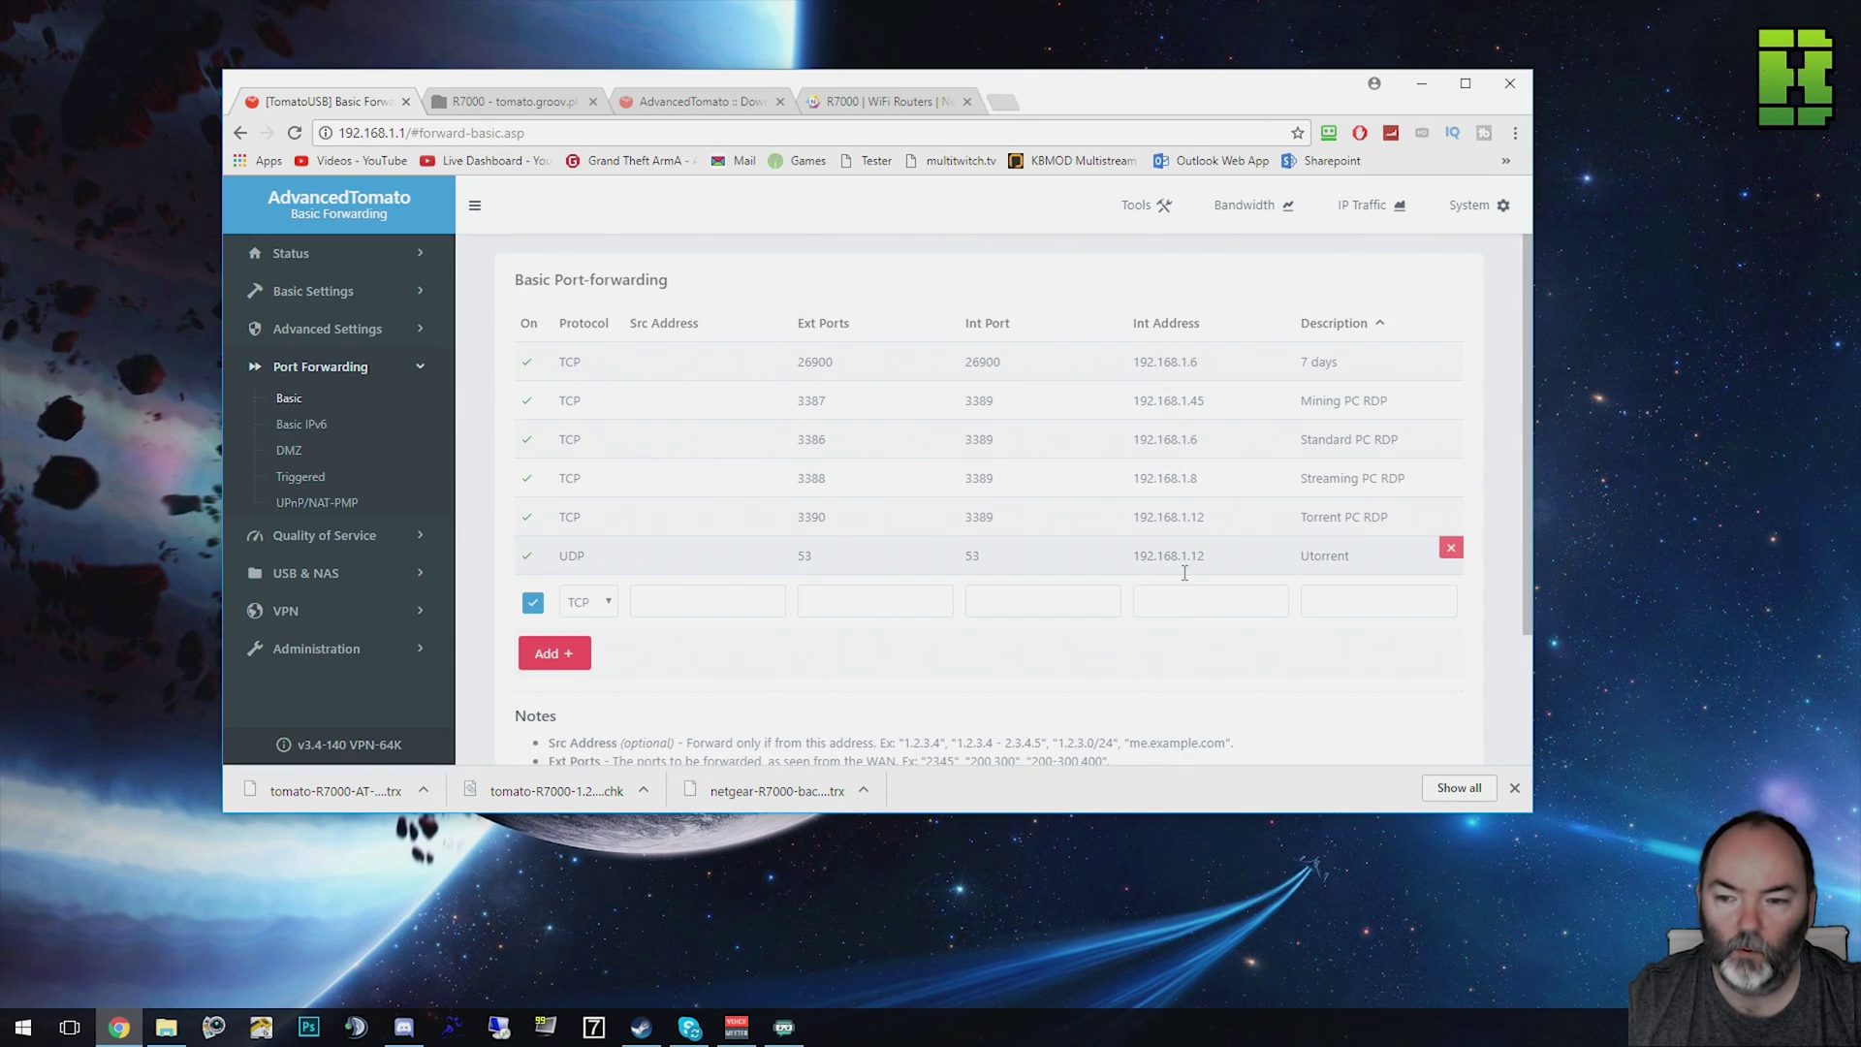
left_click(290, 254)
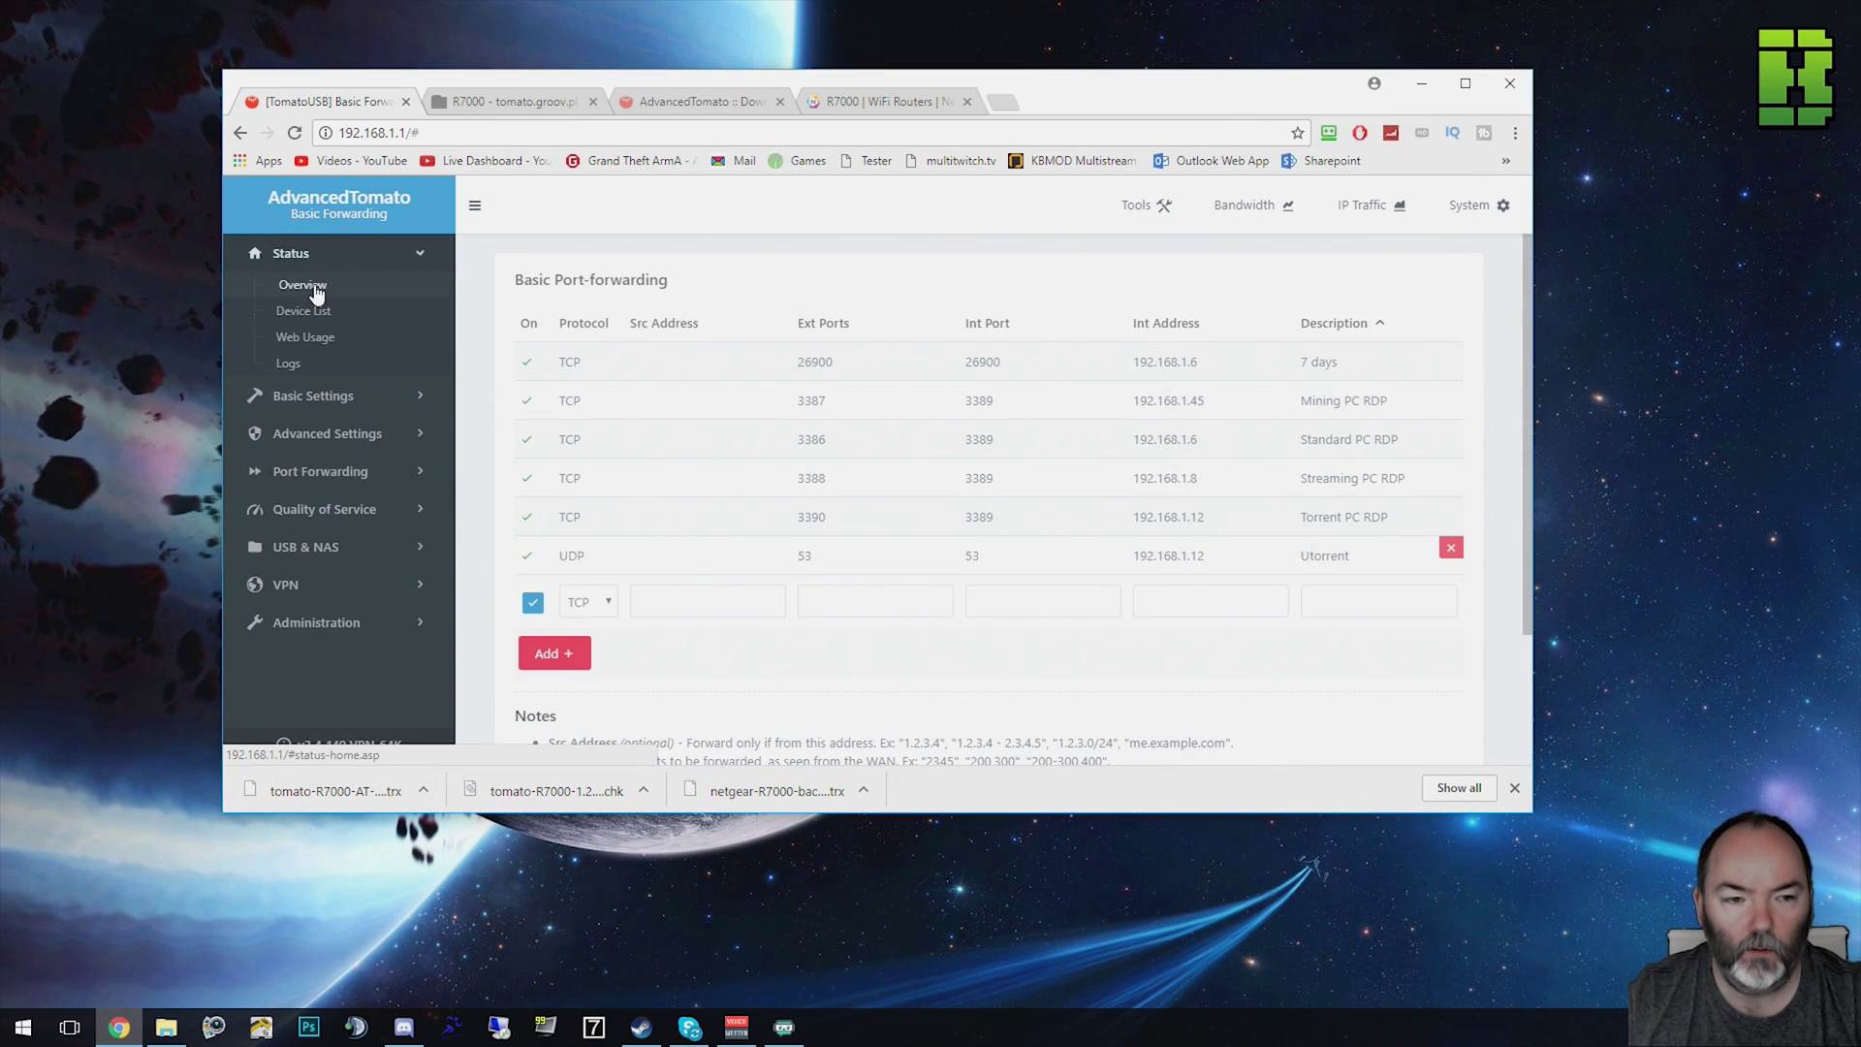